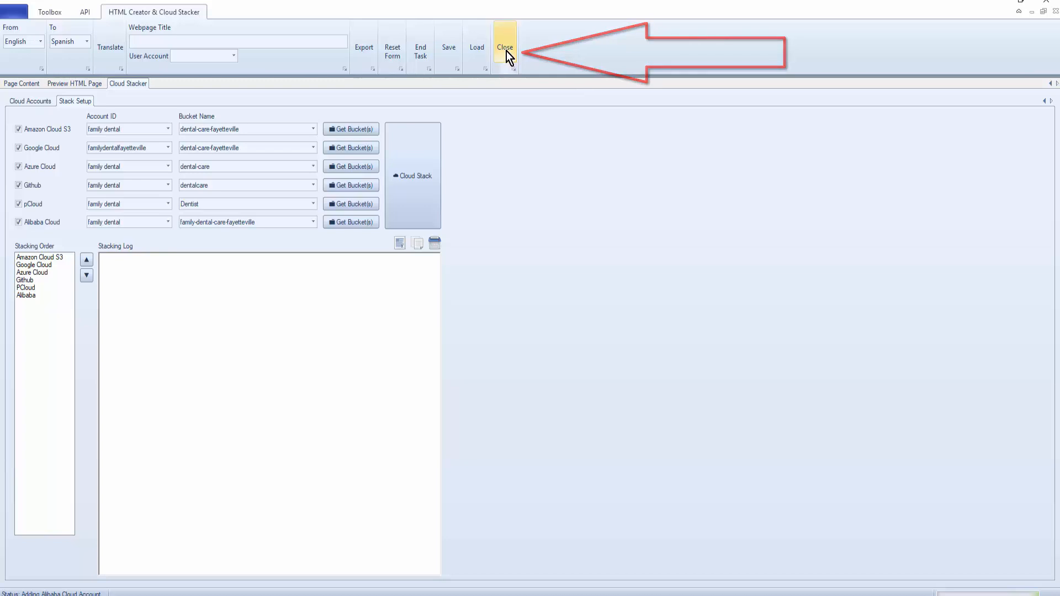
Step: Close the HTML Creator & Cloud Stacker ribbon tab to return to the start screen
{"action": "left_click", "coordinate": [506, 51]}
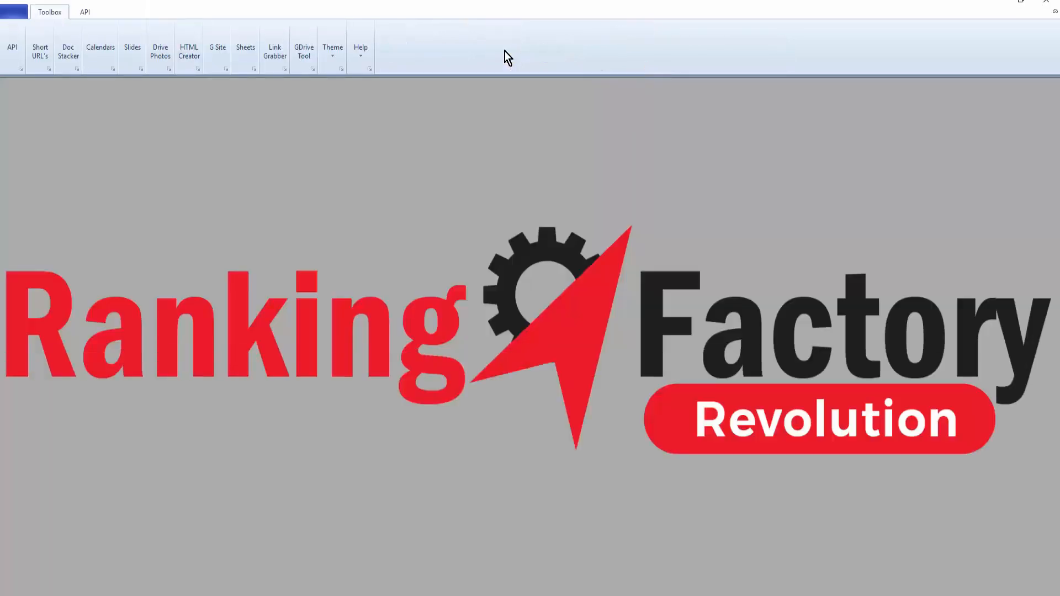
Step: On the API page, enter the Google account's e-mail and password and add the account
{"action": "left_click", "coordinate": [13, 51]}
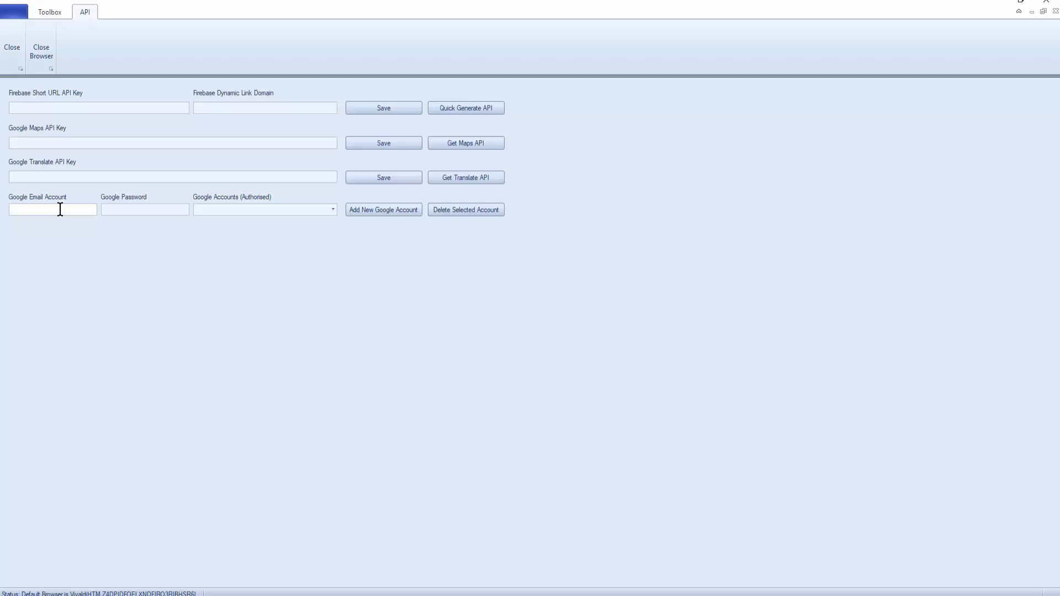
{"action": "key", "text": "ctrl+v"}
{"action": "left_click", "coordinate": [162, 212]}
{"action": "key", "text": "ctrl+v"}
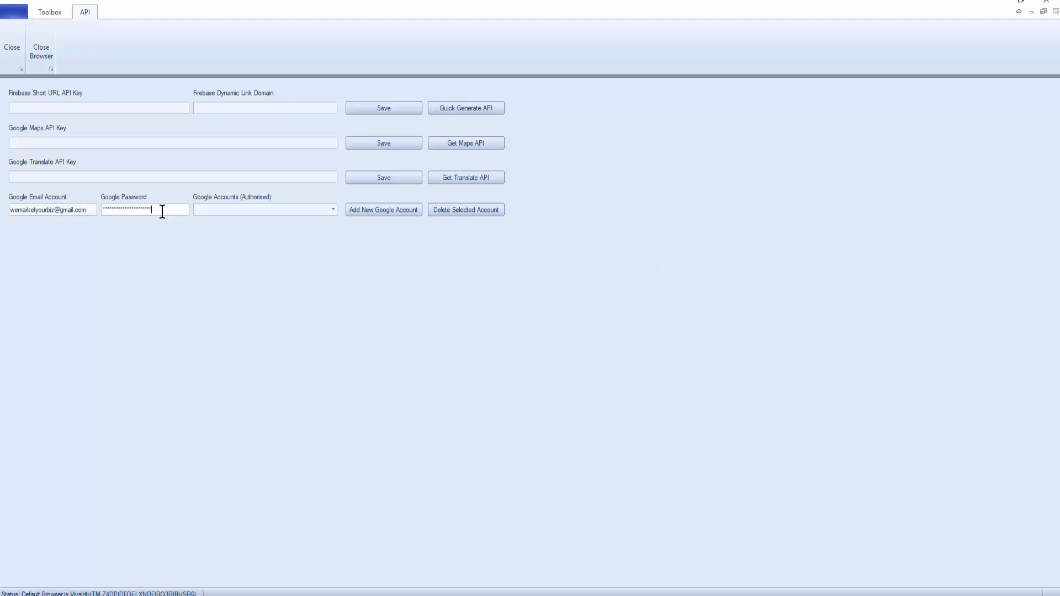
{"action": "left_click", "coordinate": [386, 211]}
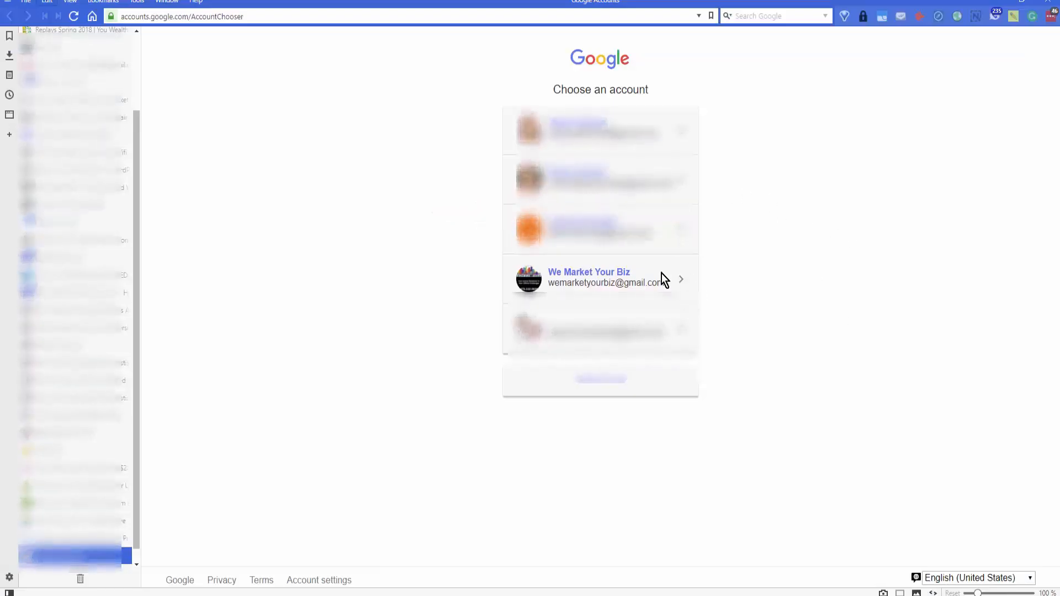
Step: Sign in with the business Google account, choose its brand account, and allow all requested permissions
{"action": "left_click", "coordinate": [585, 277]}
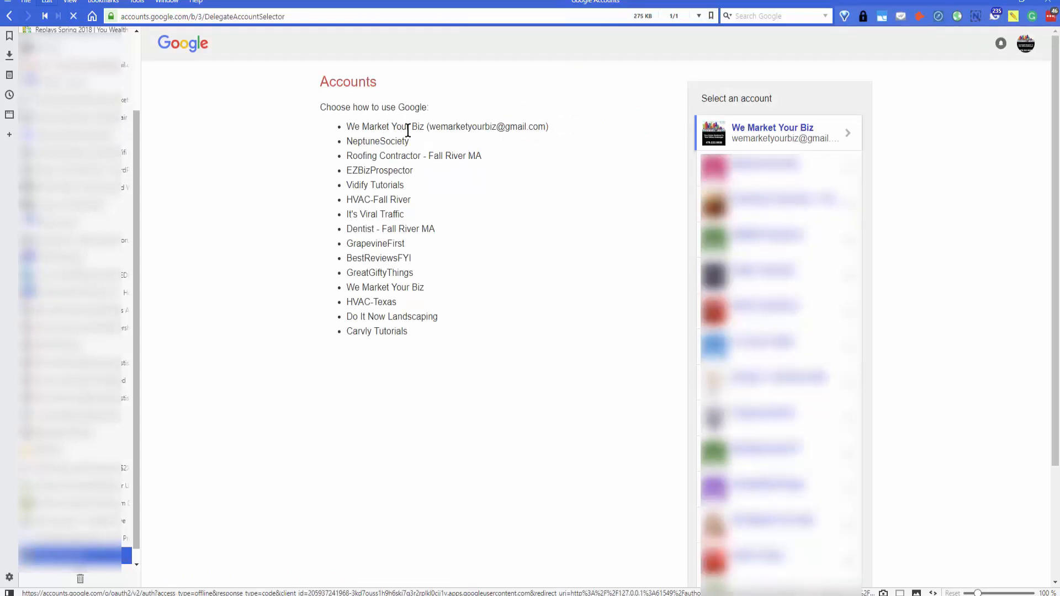
{"action": "left_click", "coordinate": [770, 132]}
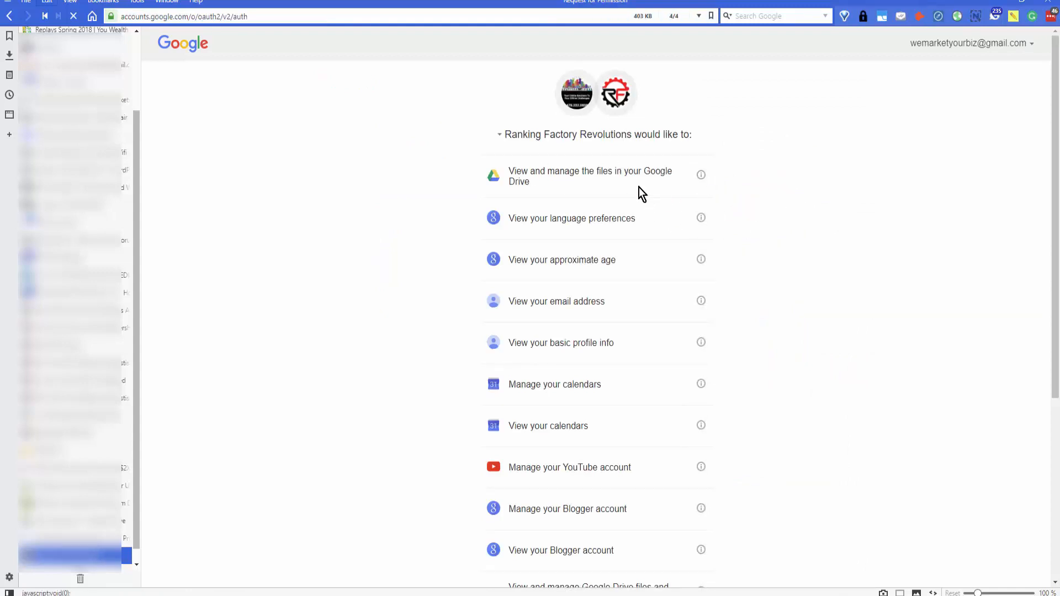
{"action": "scroll", "coordinate": [593, 224], "scroll_direction": "down", "scroll_amount": 5}
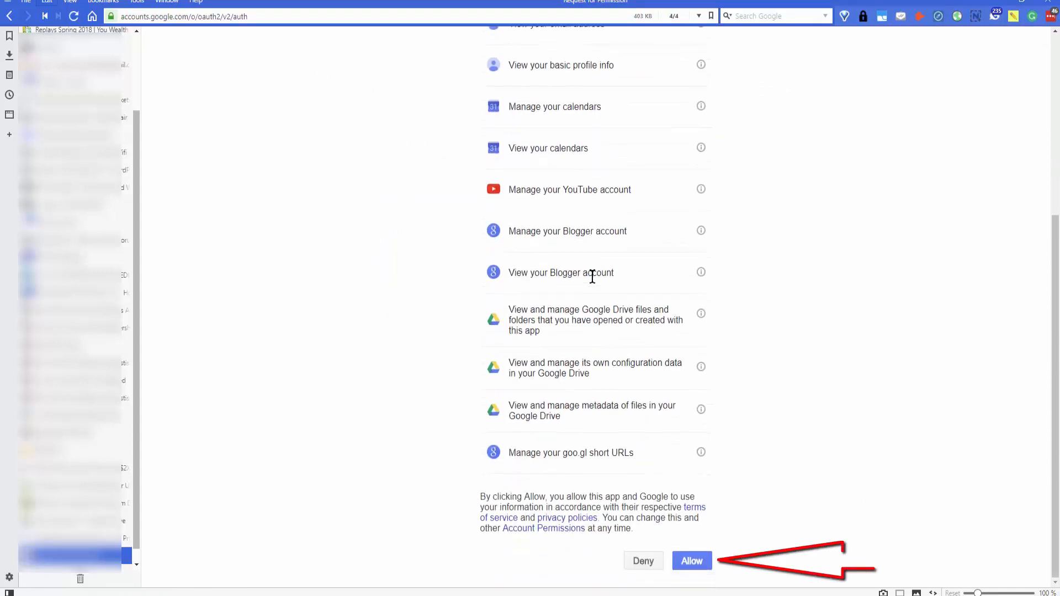
{"action": "left_click", "coordinate": [690, 562]}
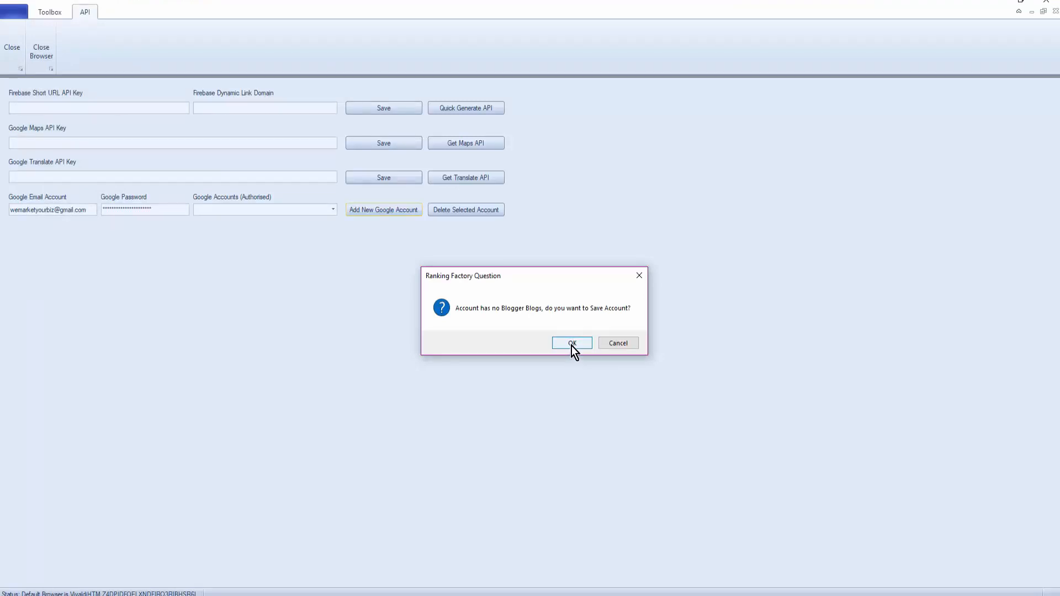
Step: Confirm saving the Google account even though it has no Blogger blogs
{"action": "left_click", "coordinate": [573, 344]}
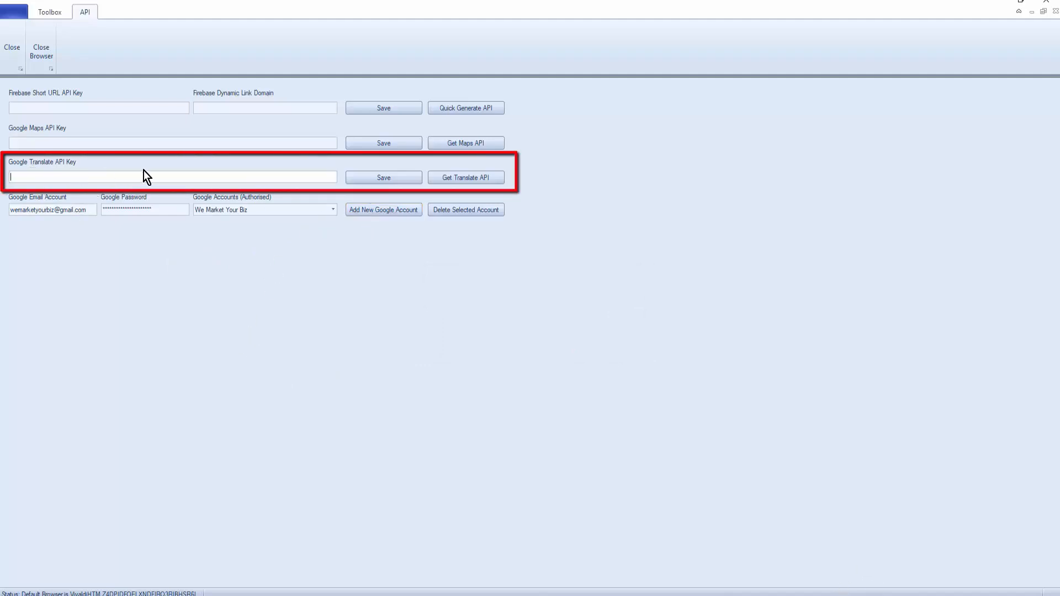
Step: From Get Translate API, start the free trial and sign in with the account password
{"action": "left_click", "coordinate": [466, 181]}
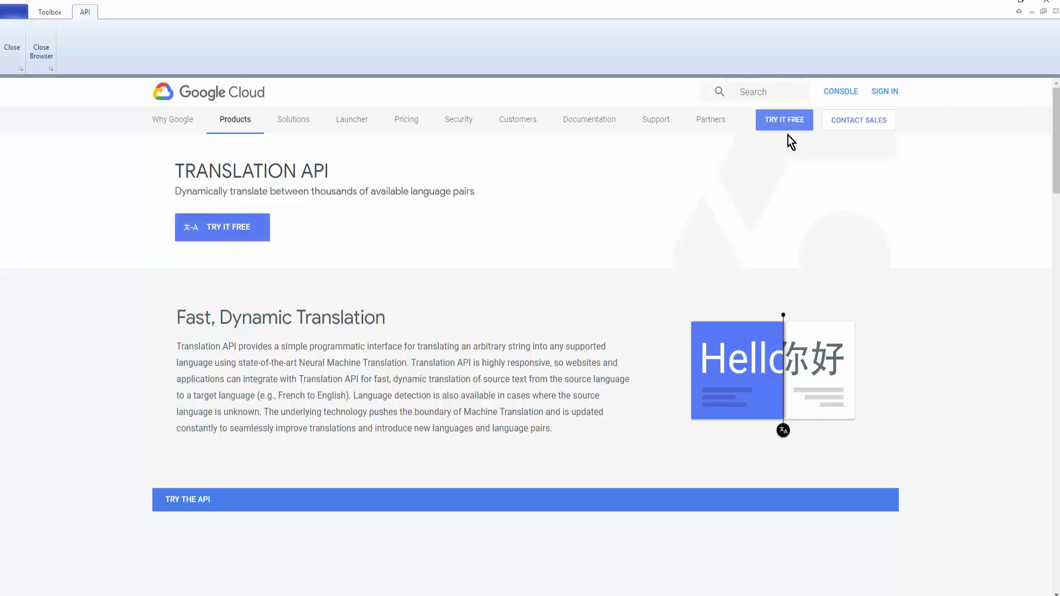
{"action": "left_click", "coordinate": [788, 128]}
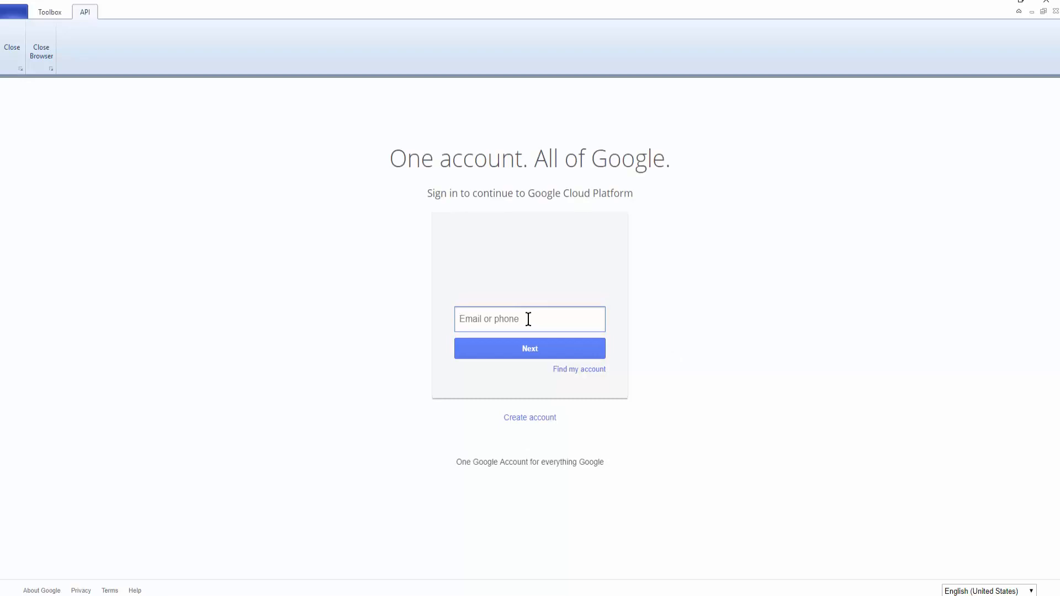
{"action": "left_click", "coordinate": [543, 343]}
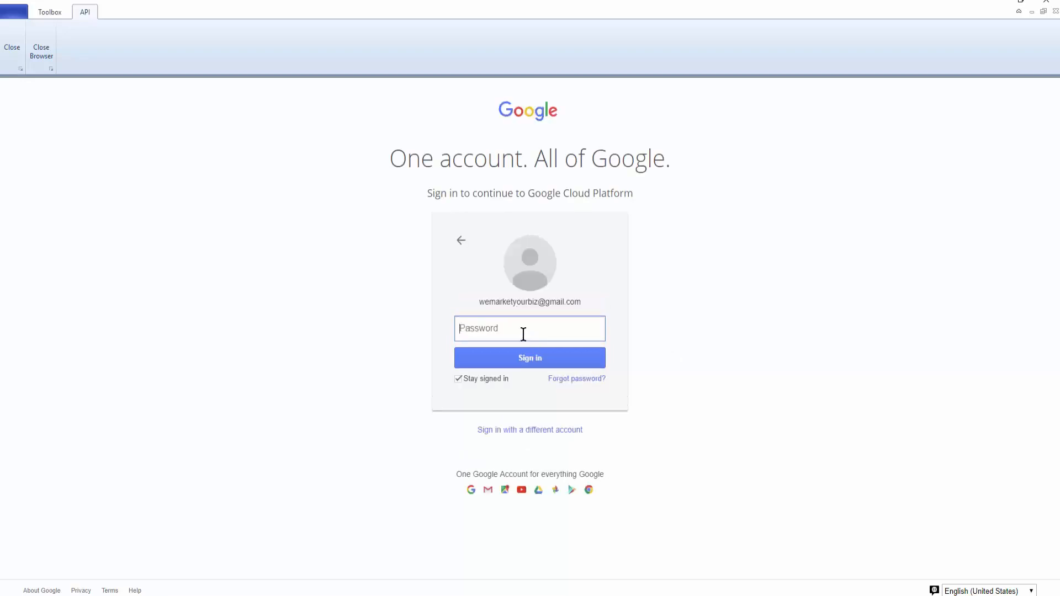
{"action": "key", "text": "ctrl+v"}
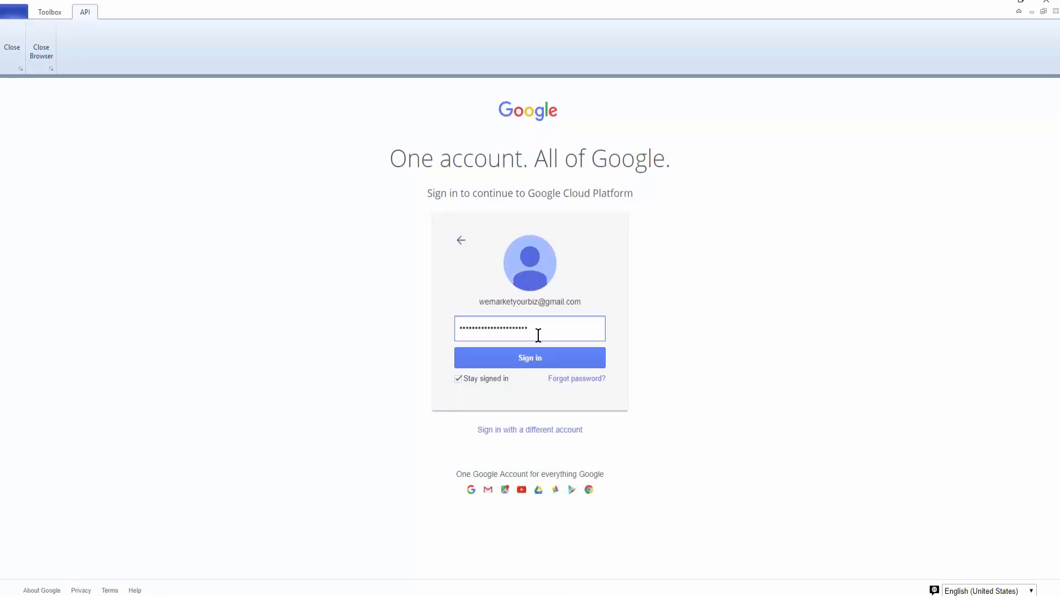
{"action": "left_click", "coordinate": [525, 357]}
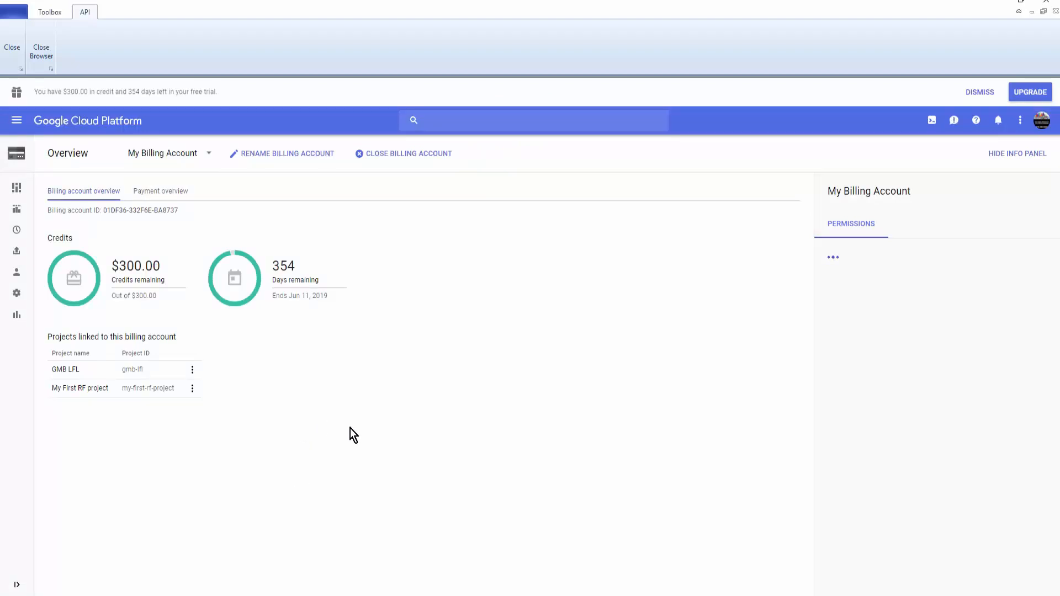
Step: Open the console navigation menu and reveal the APIs & Services submenu
{"action": "left_click", "coordinate": [15, 124]}
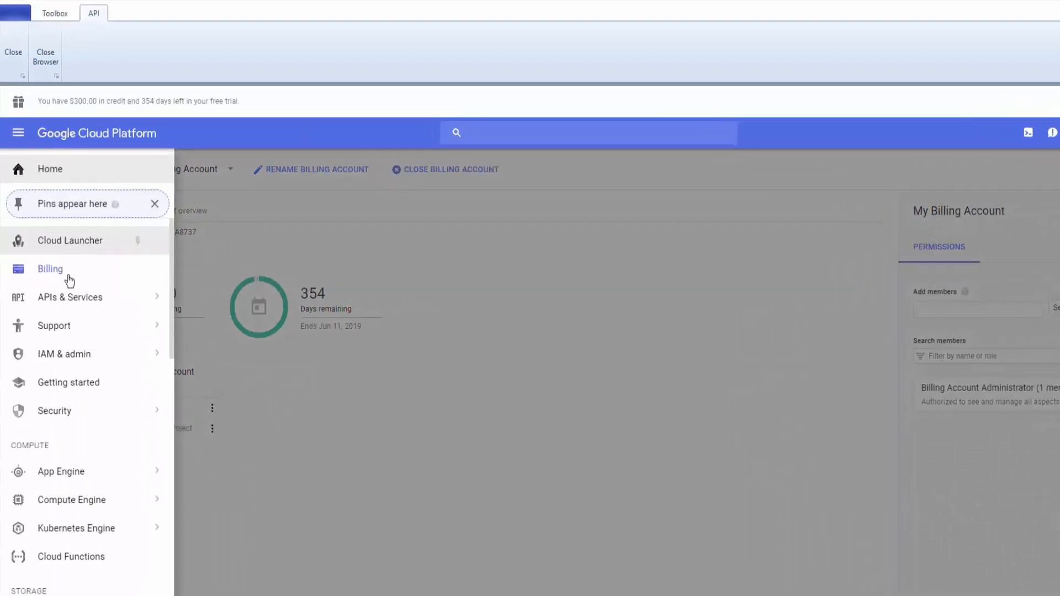
{"action": "mouse_move", "coordinate": [70, 272]}
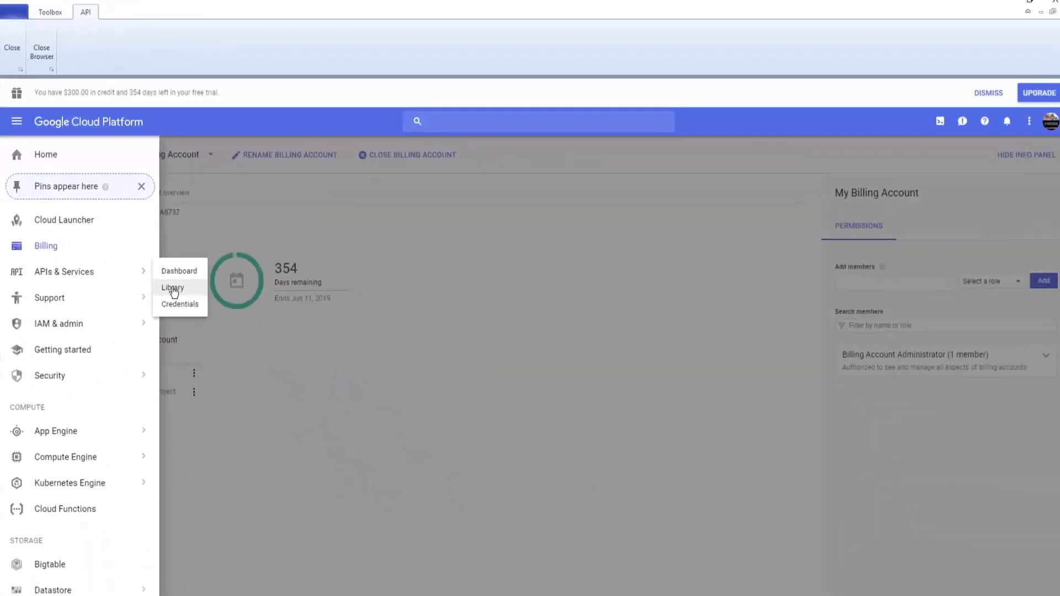
Step: Filter the API Library to the 199 Public APIs and open Cloud Translation API from page two
{"action": "left_click", "coordinate": [173, 289]}
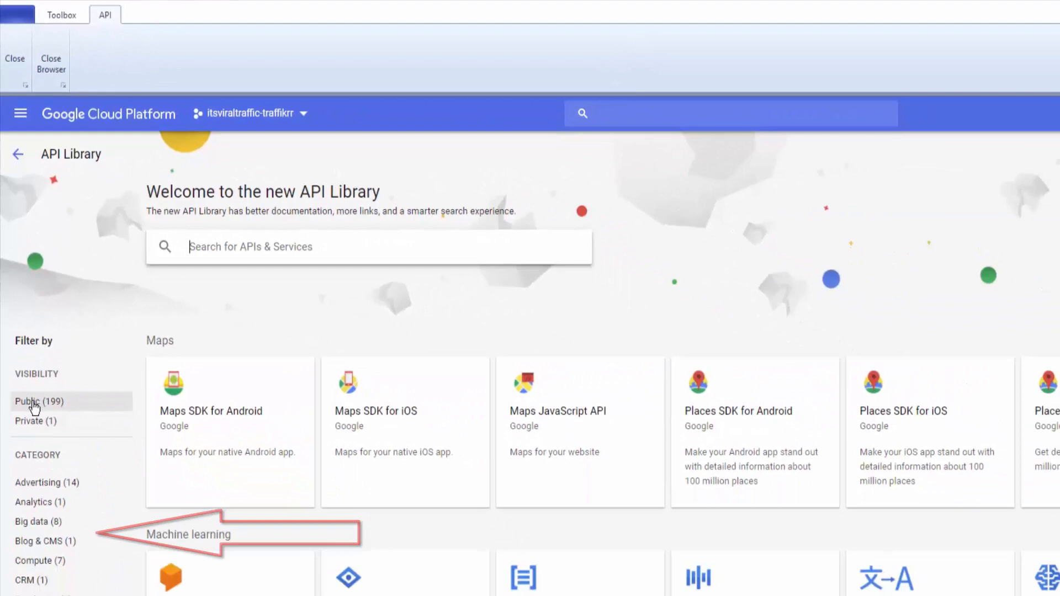
{"action": "left_click", "coordinate": [36, 508]}
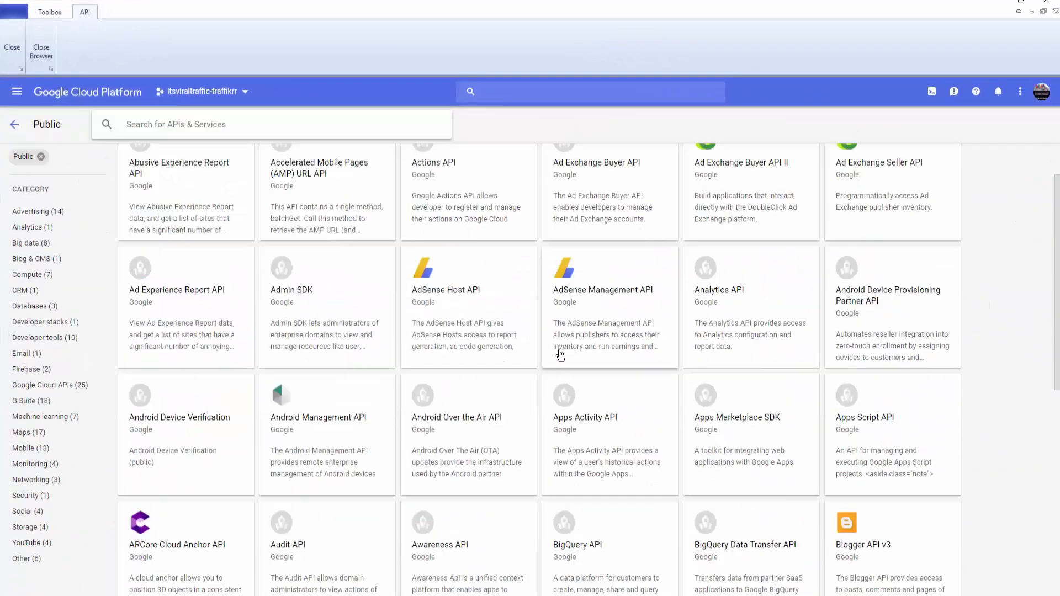
{"action": "scroll", "coordinate": [555, 377], "scroll_direction": "down", "scroll_amount": 1}
{"action": "scroll", "coordinate": [555, 377], "scroll_direction": "down", "scroll_amount": 6}
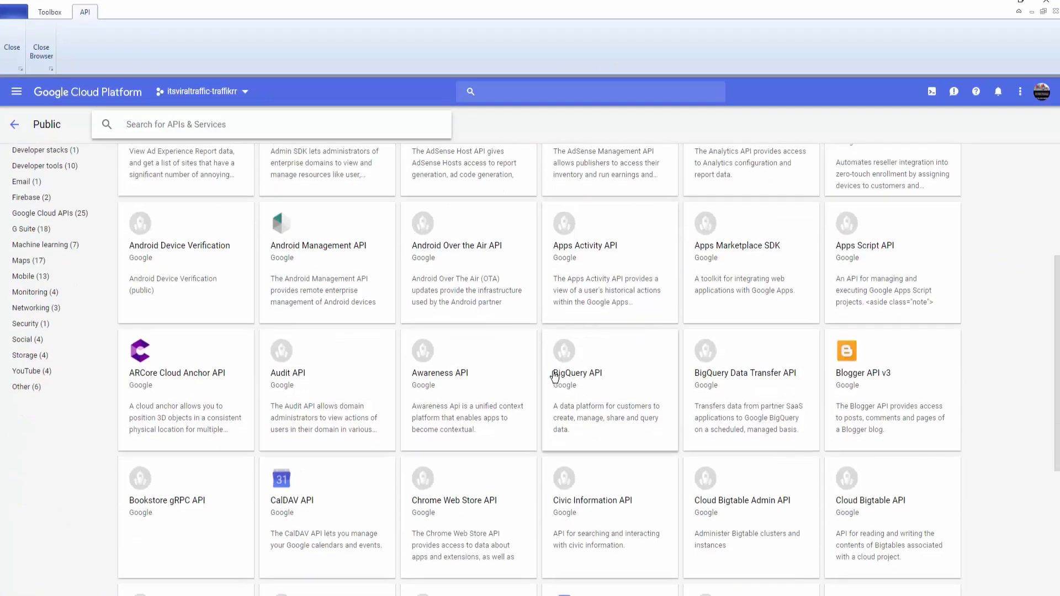
{"action": "scroll", "coordinate": [555, 353], "scroll_direction": "down", "scroll_amount": 1}
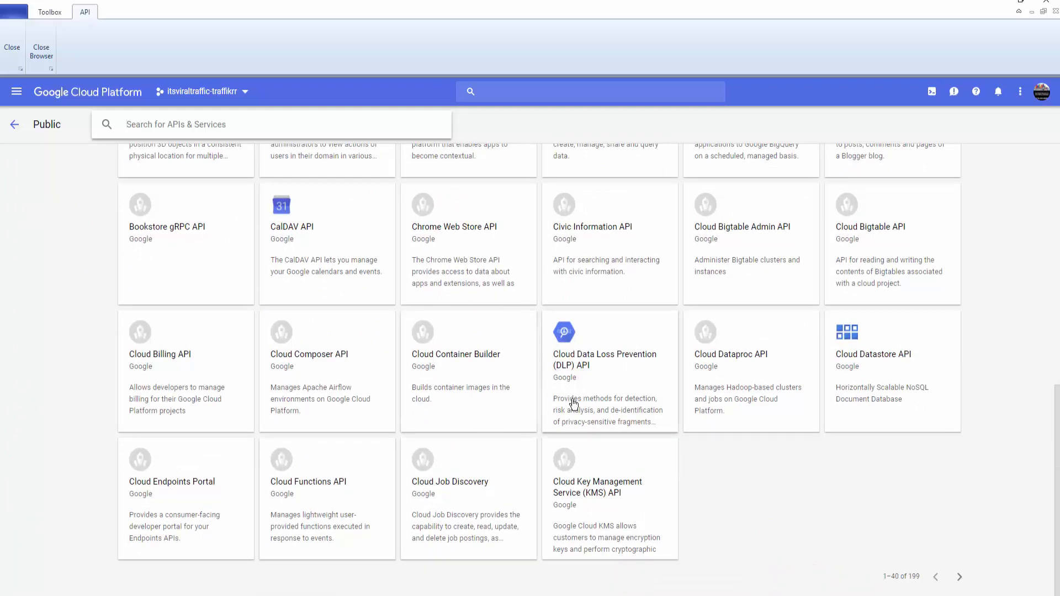
{"action": "left_click", "coordinate": [959, 578]}
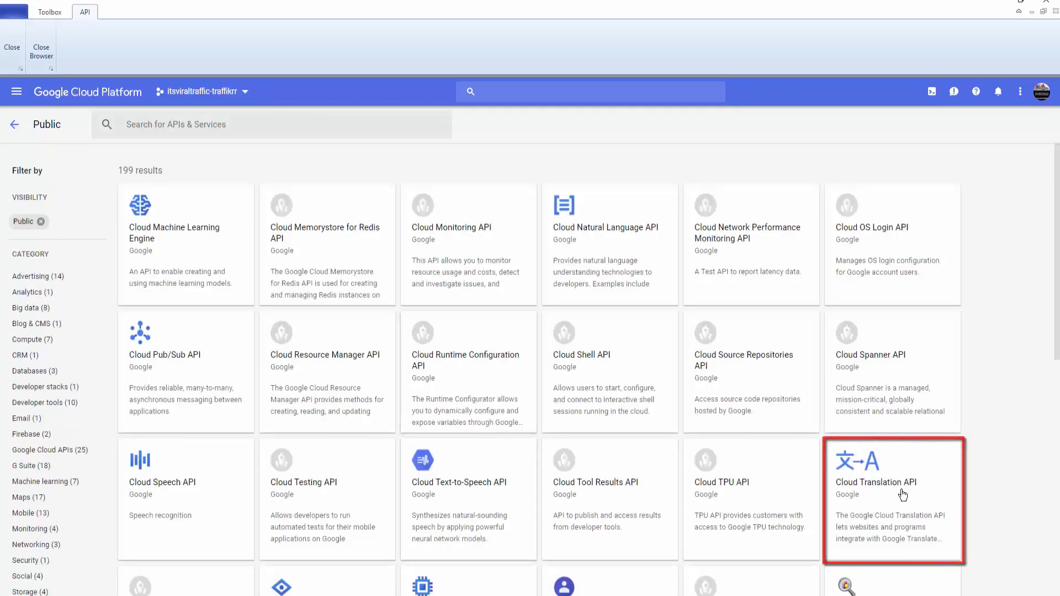
{"action": "left_click", "coordinate": [902, 495]}
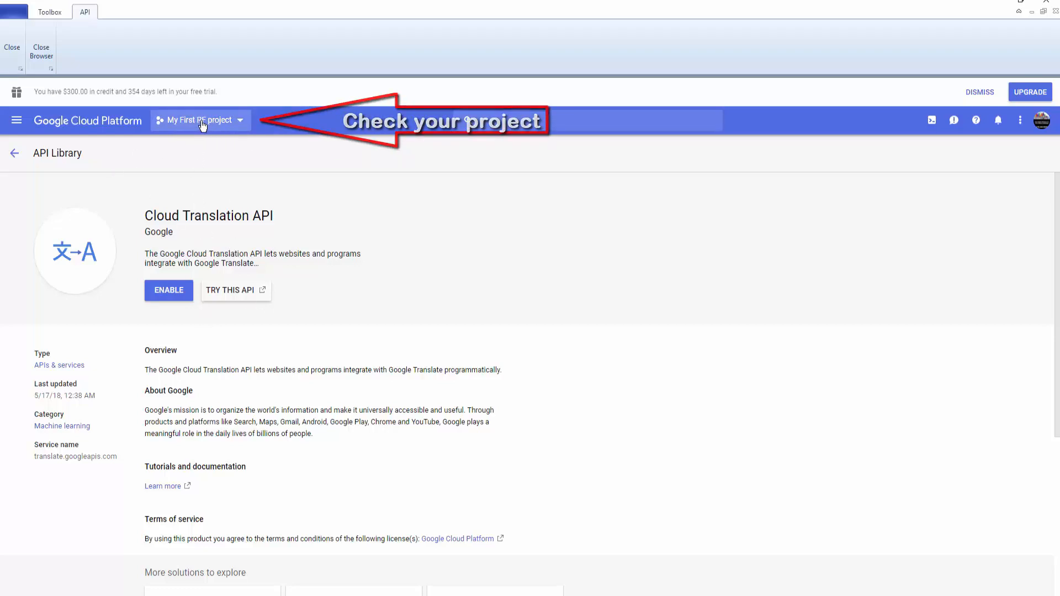
Step: Enable the Cloud Translation API and copy the service account key ID from Credentials
{"action": "left_click", "coordinate": [169, 292]}
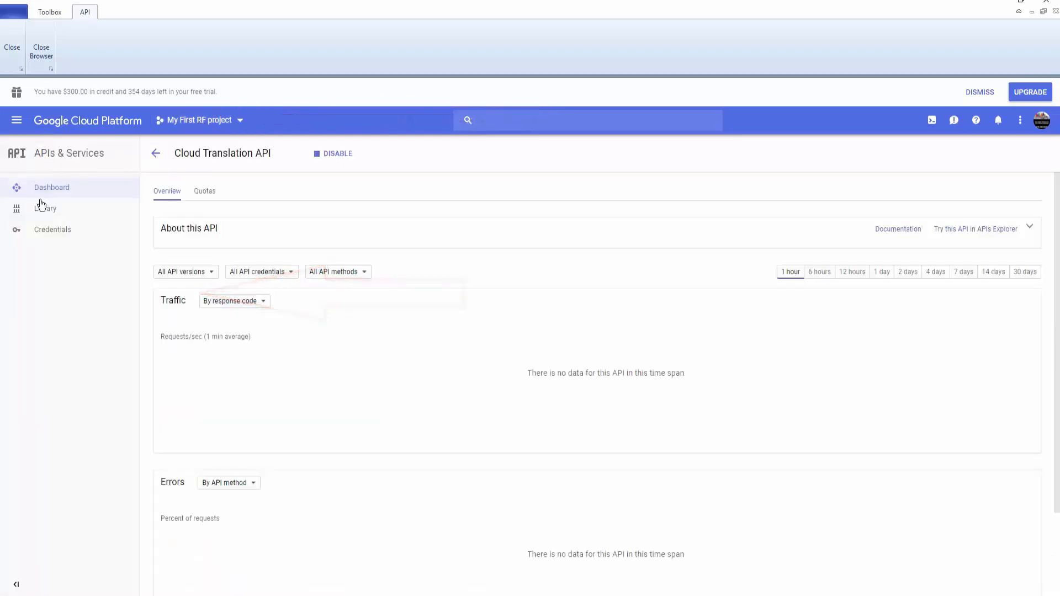
{"action": "left_click", "coordinate": [54, 234]}
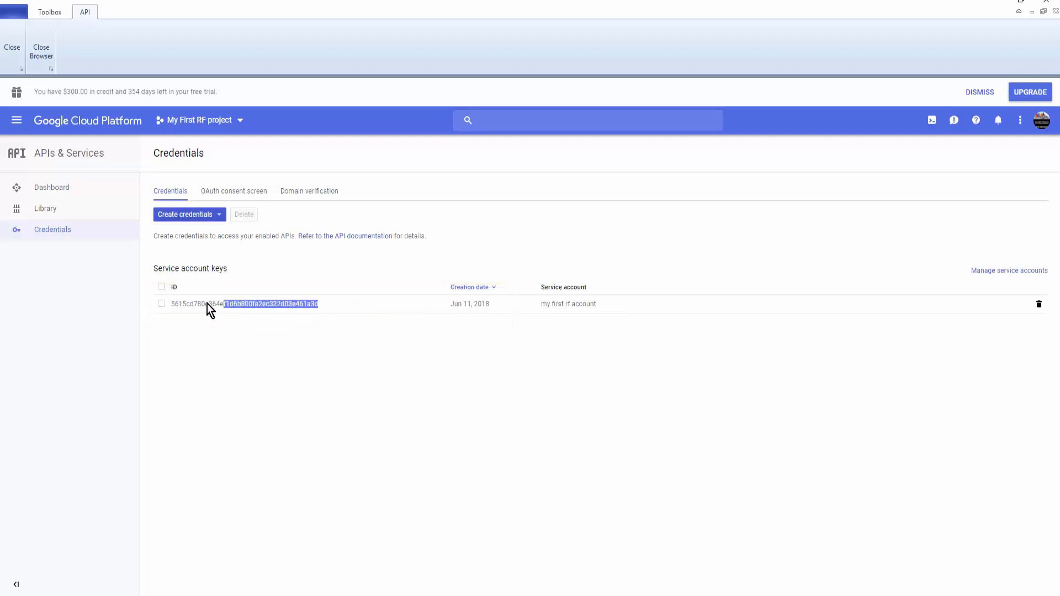
{"action": "left_click", "coordinate": [171, 303]}
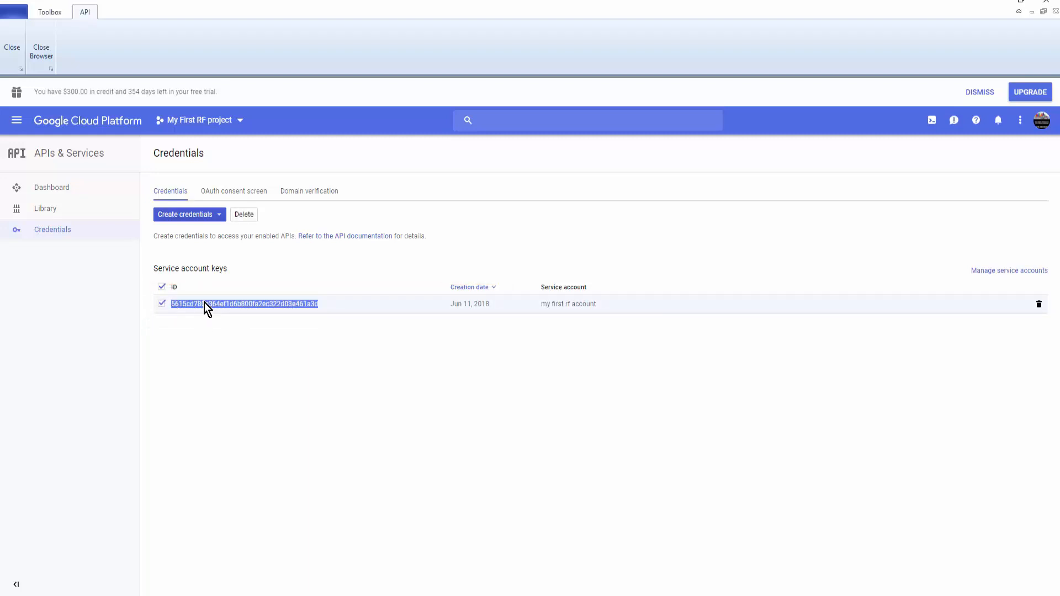
{"action": "right_click", "coordinate": [205, 303]}
{"action": "left_click", "coordinate": [230, 307]}
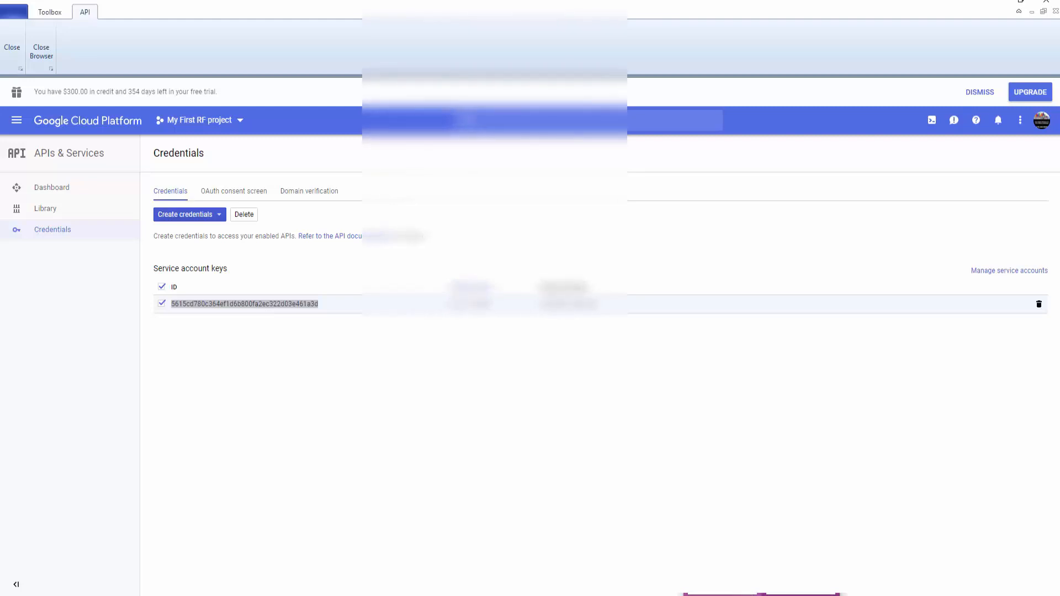
Step: Type 'Google Cloud' into the notes file and close the embedded browser
{"action": "left_click", "coordinate": [762, 595]}
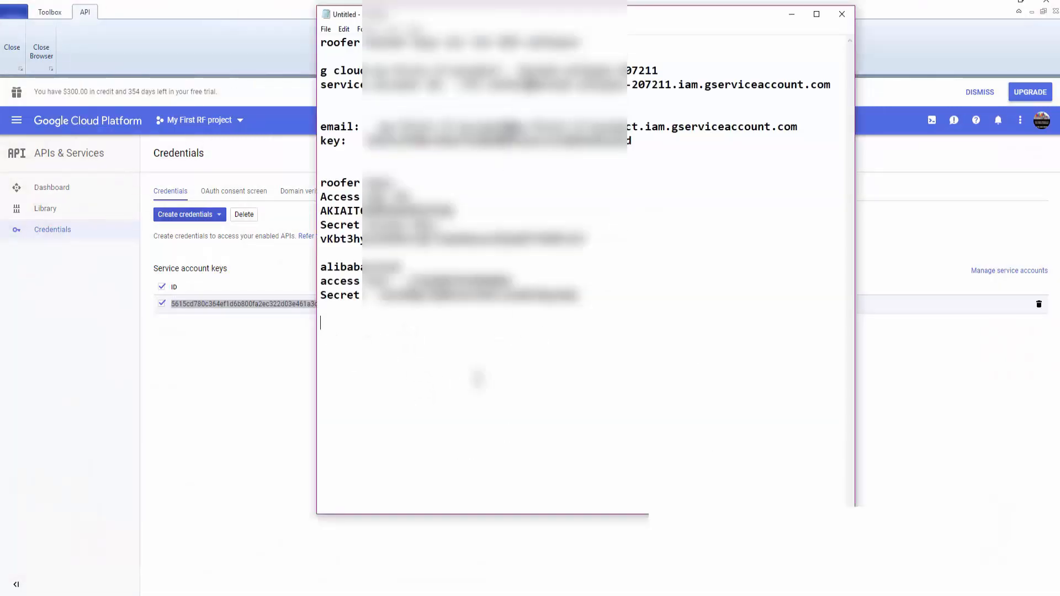
{"action": "type", "text": "Google Cloud"}
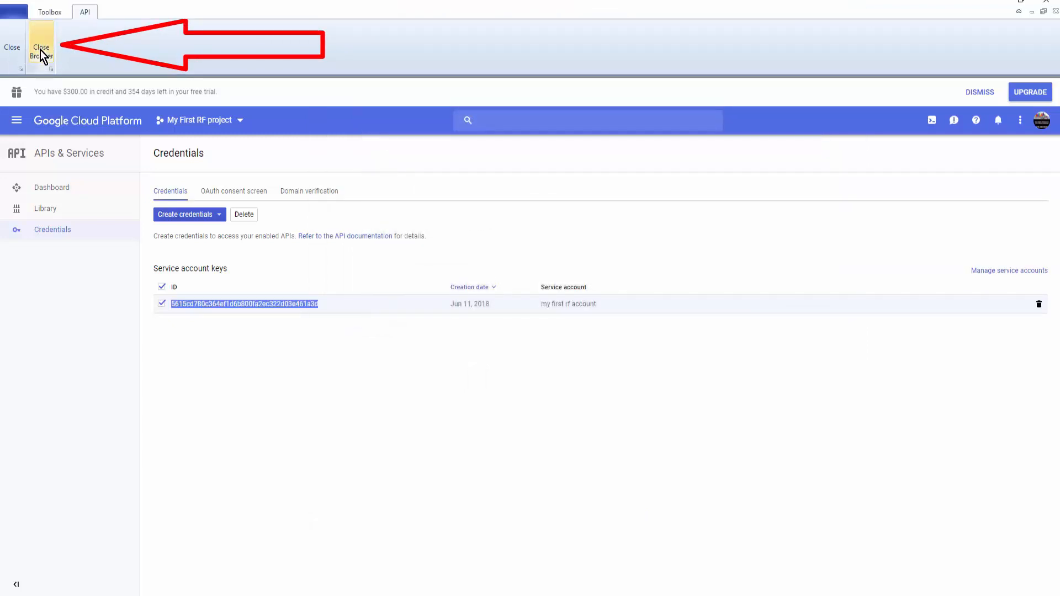
{"action": "left_click", "coordinate": [41, 50]}
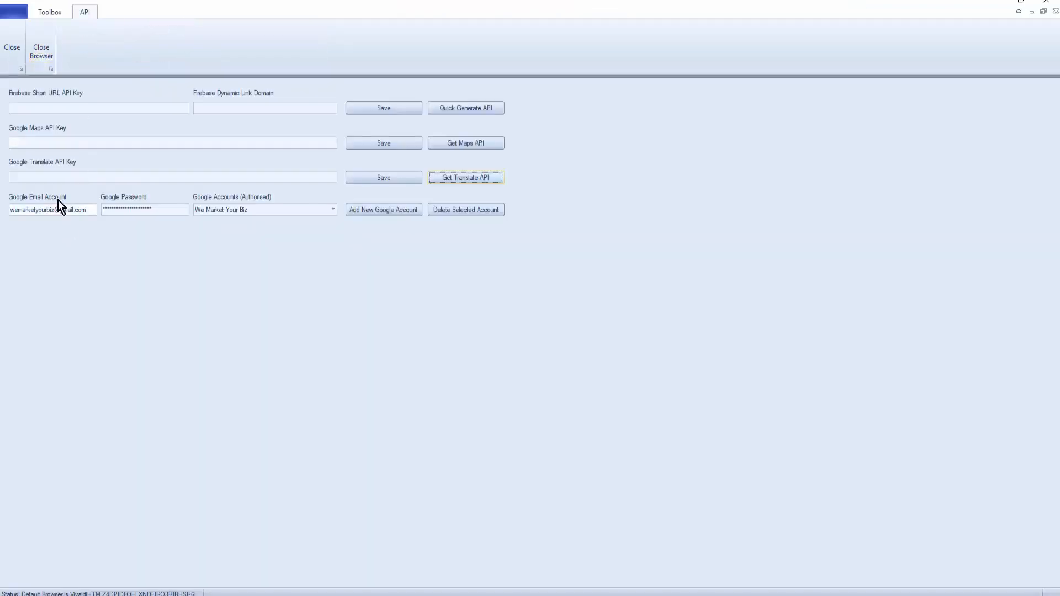
Step: Paste the copied key into Google Translate API Key, save it, and launch Get Maps API
{"action": "left_click", "coordinate": [65, 177]}
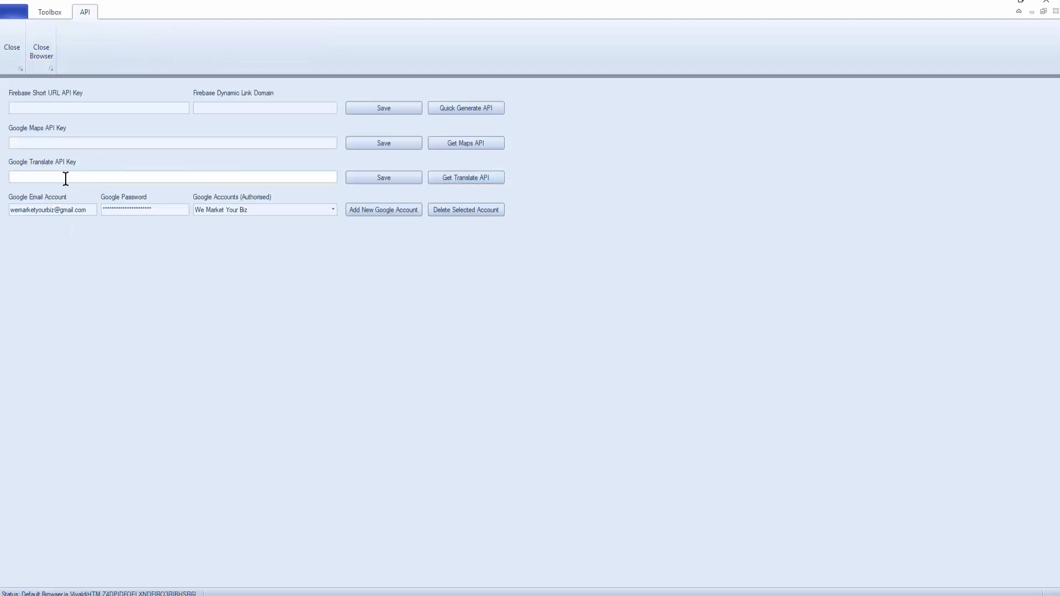
{"action": "key", "text": "ctrl+v"}
{"action": "left_click", "coordinate": [393, 175]}
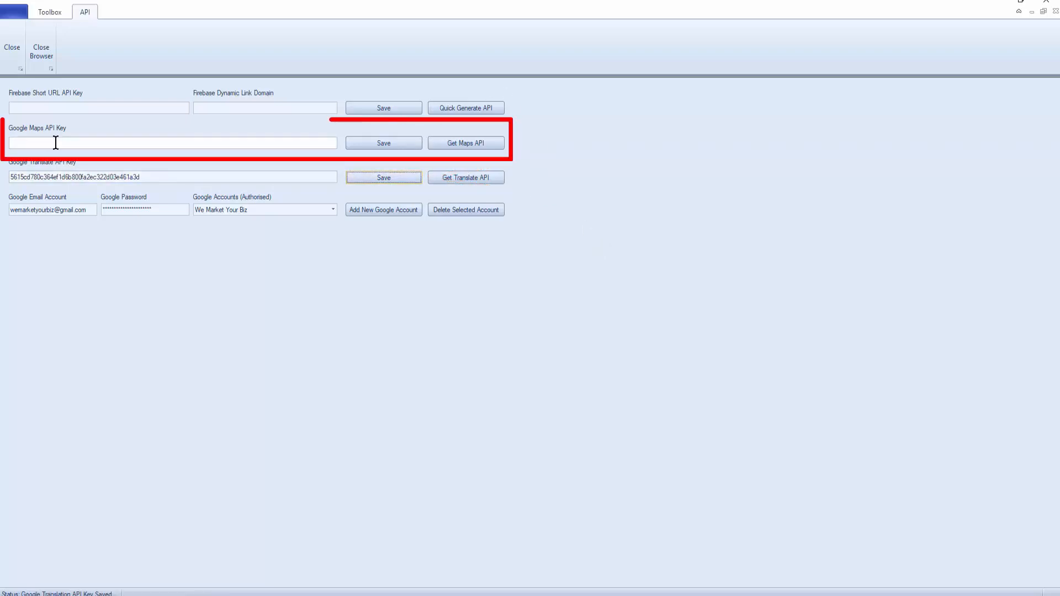
{"action": "left_click", "coordinate": [468, 145]}
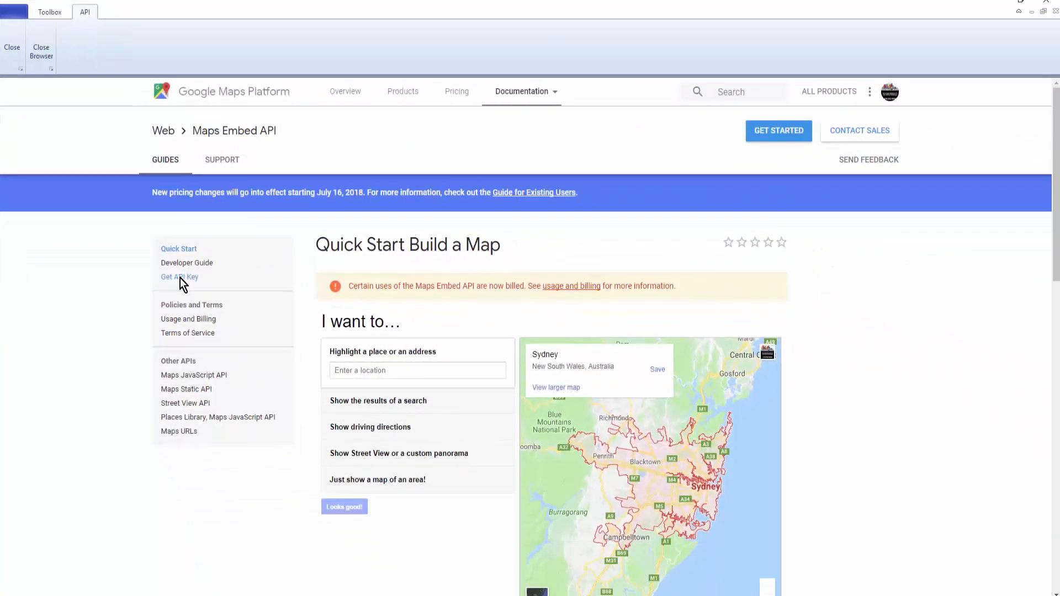
Step: Open the Maps Embed API's Get API Key guide and launch the GET STARTED setup window
{"action": "left_click", "coordinate": [180, 277]}
{"action": "left_click", "coordinate": [350, 437]}
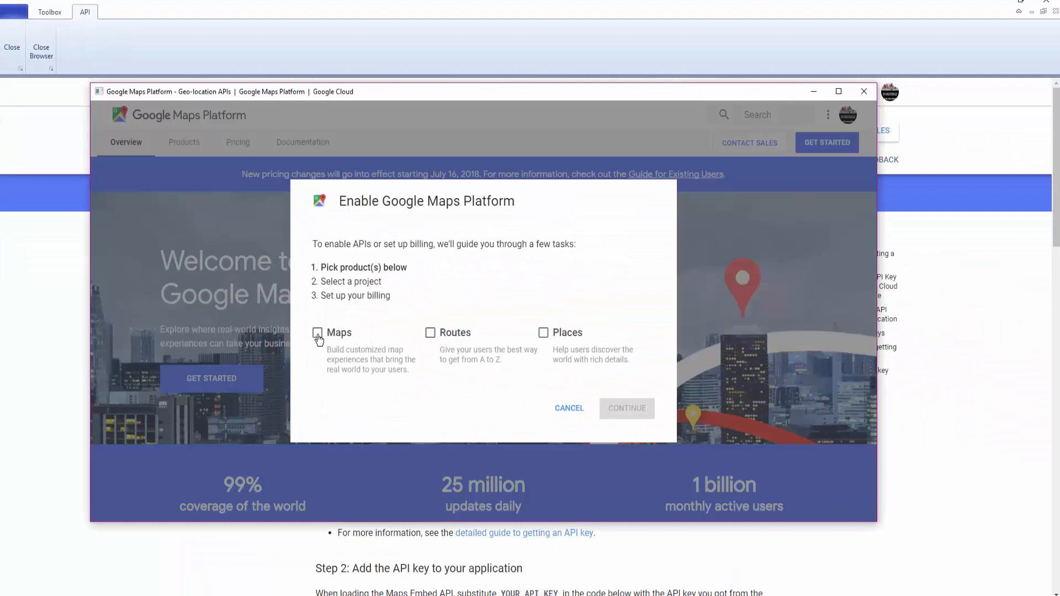
Step: Select Maps, choose My First RF project, and enable its Maps APIs to create a key
{"action": "left_click", "coordinate": [317, 333]}
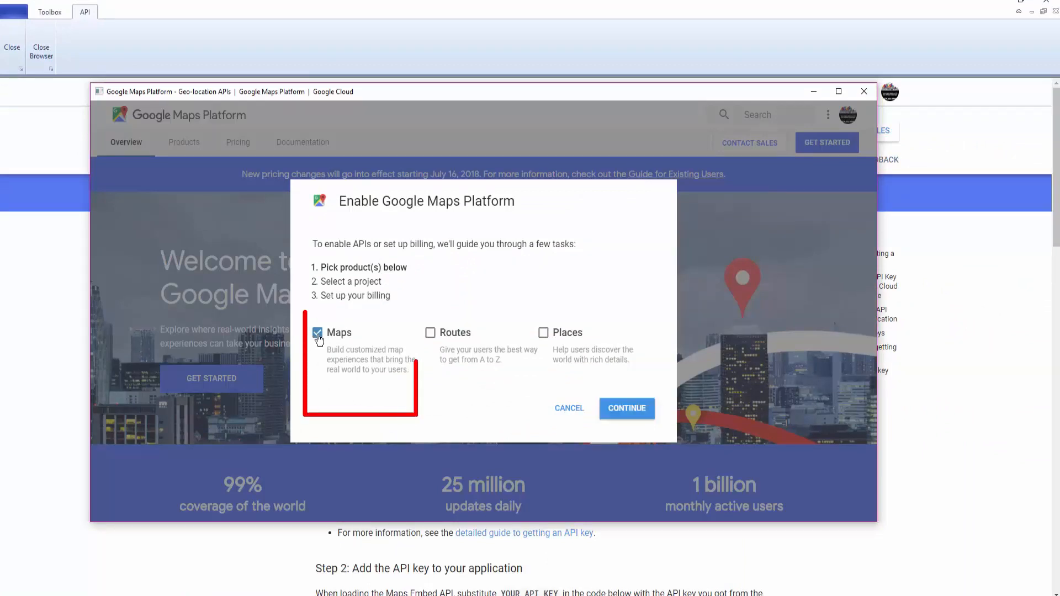
{"action": "left_click", "coordinate": [629, 412]}
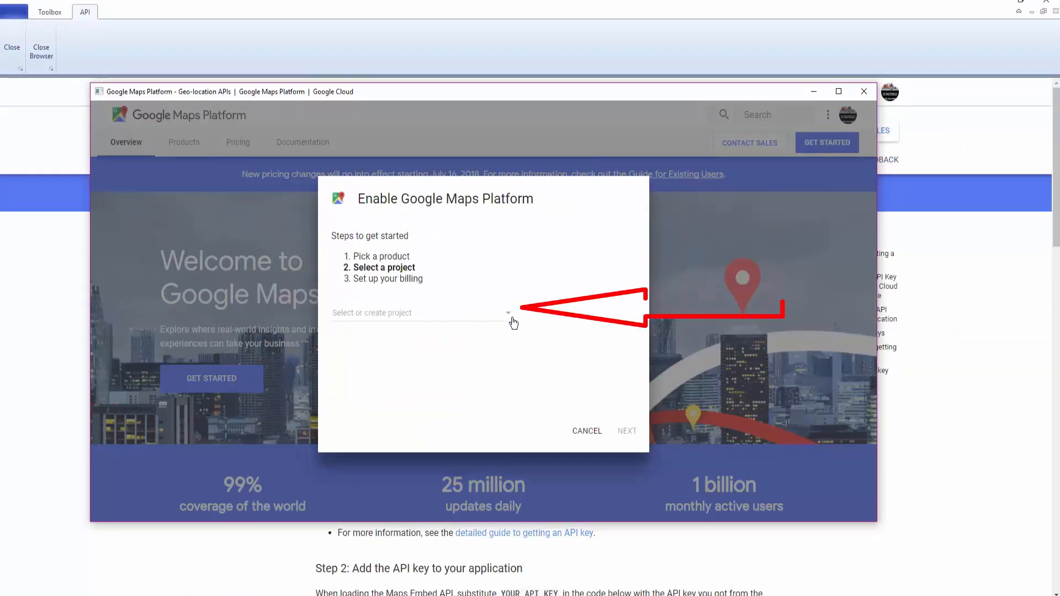
{"action": "left_click", "coordinate": [508, 319]}
{"action": "left_click", "coordinate": [500, 329]}
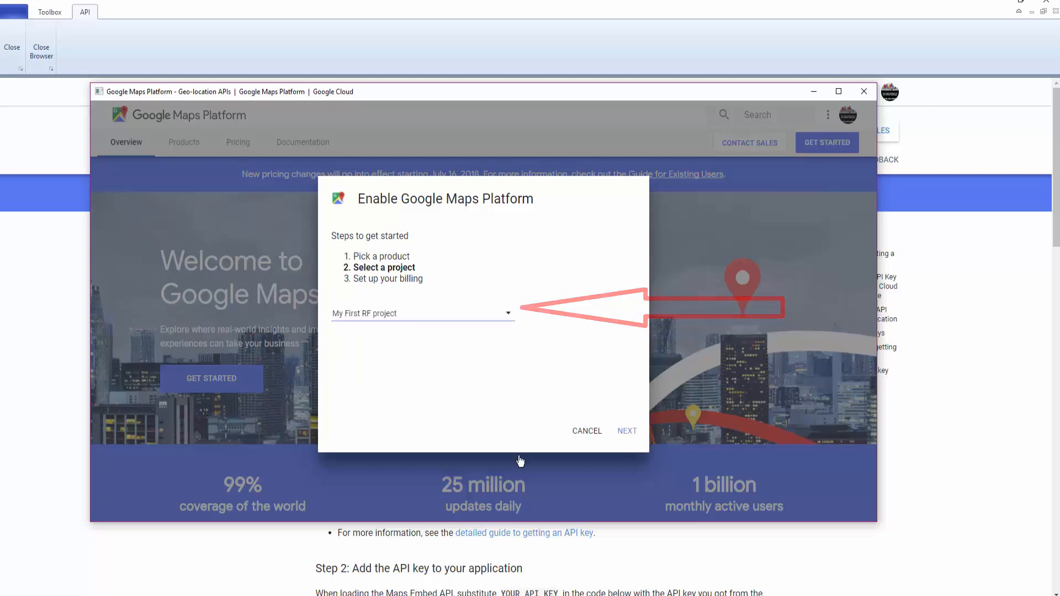
{"action": "left_click", "coordinate": [629, 436]}
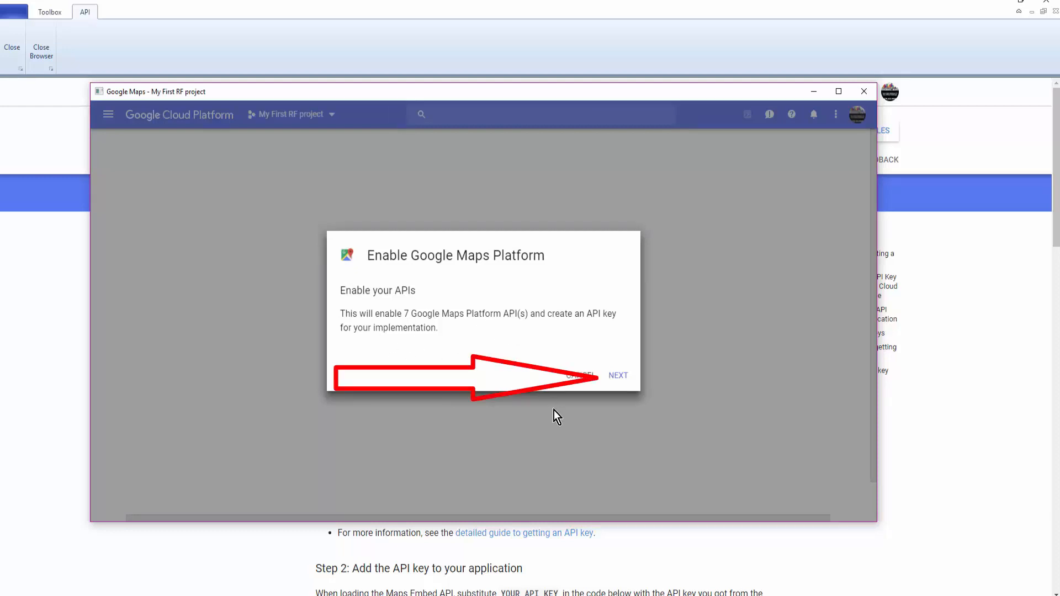
{"action": "left_click", "coordinate": [618, 376]}
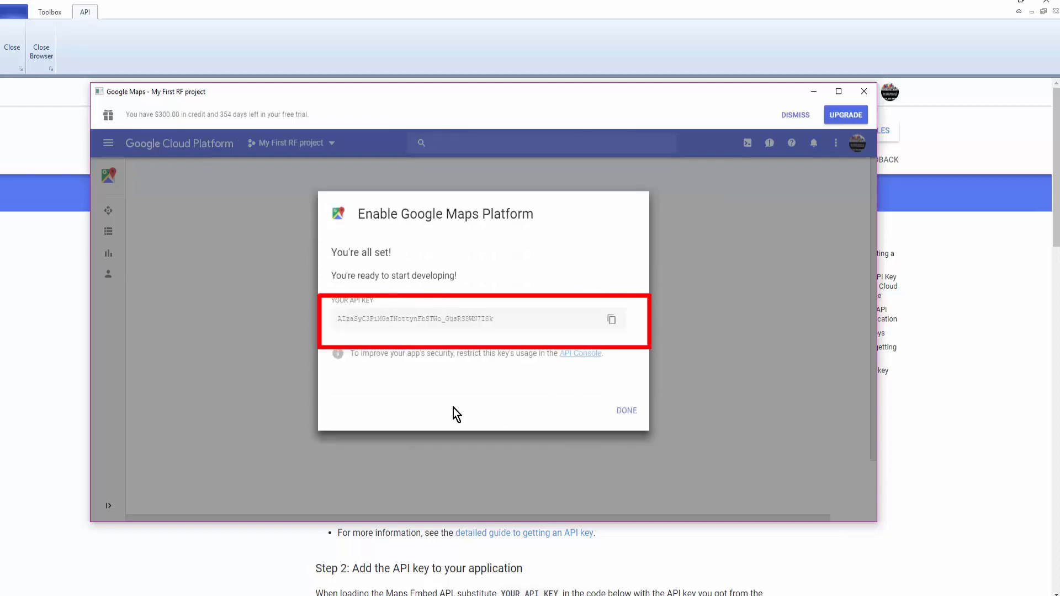
Step: Copy the newly generated Maps API key to the clipboard
{"action": "left_click_drag", "start_coordinate": [495, 319], "coordinate": [335, 323]}
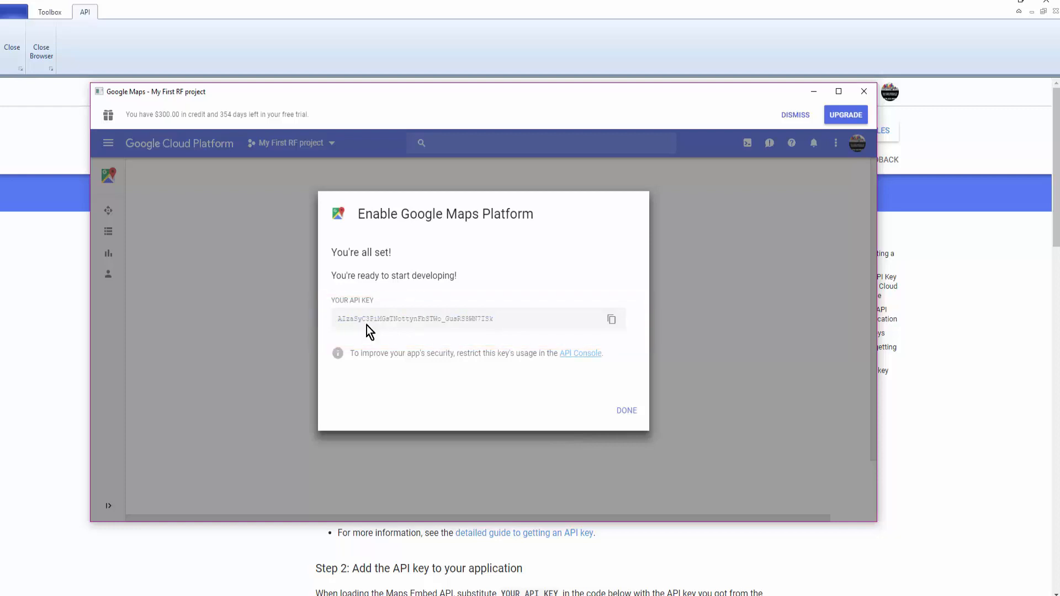
{"action": "double_click", "coordinate": [492, 319]}
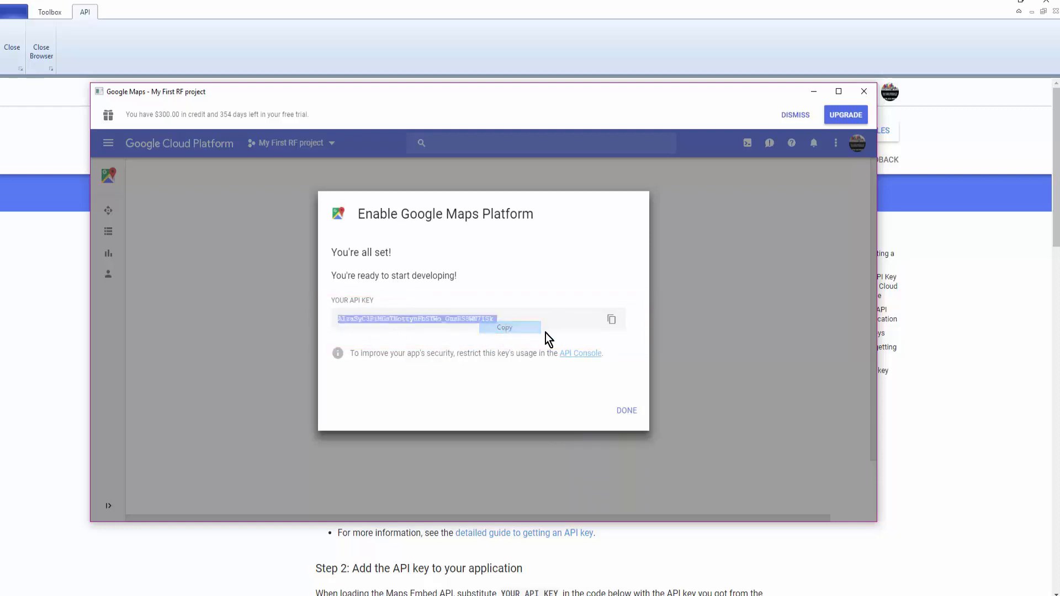
{"action": "left_click", "coordinate": [611, 325]}
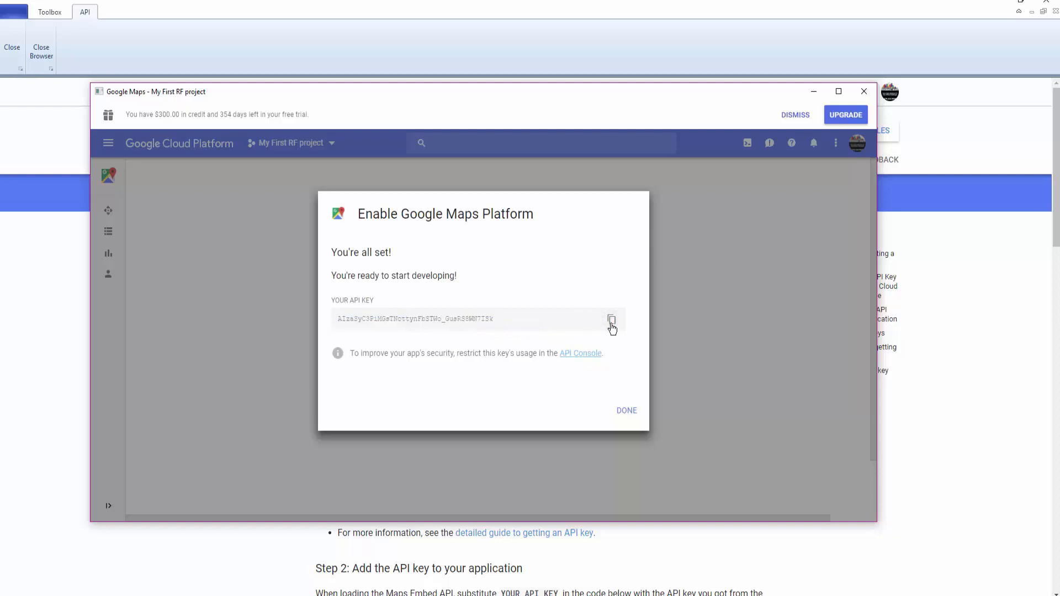
Step: Finish the Maps setup, close its window and the embedded browser, returning to the form
{"action": "left_click", "coordinate": [627, 411]}
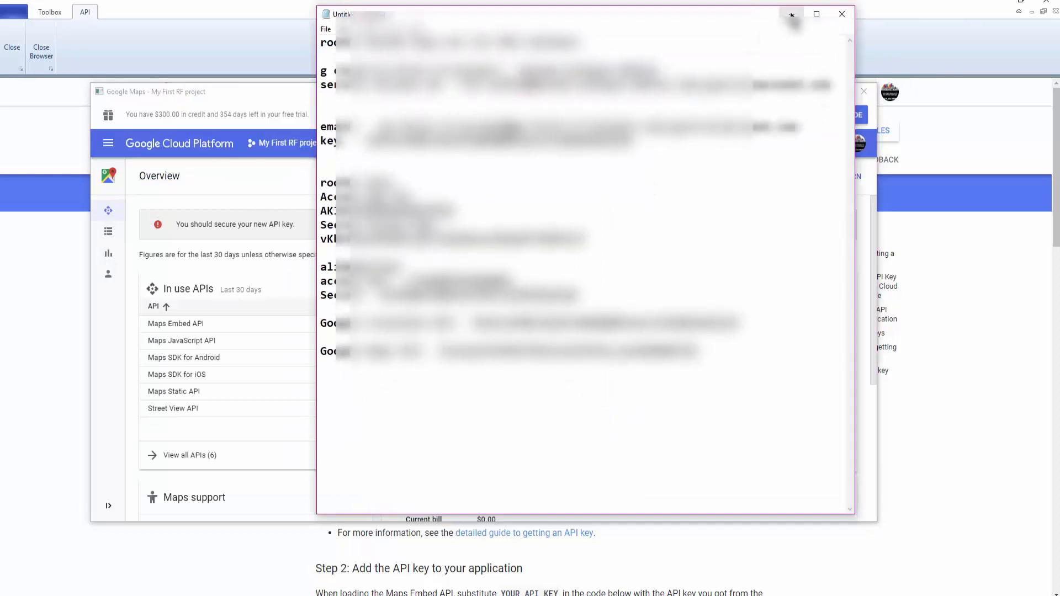
{"action": "left_click", "coordinate": [791, 13]}
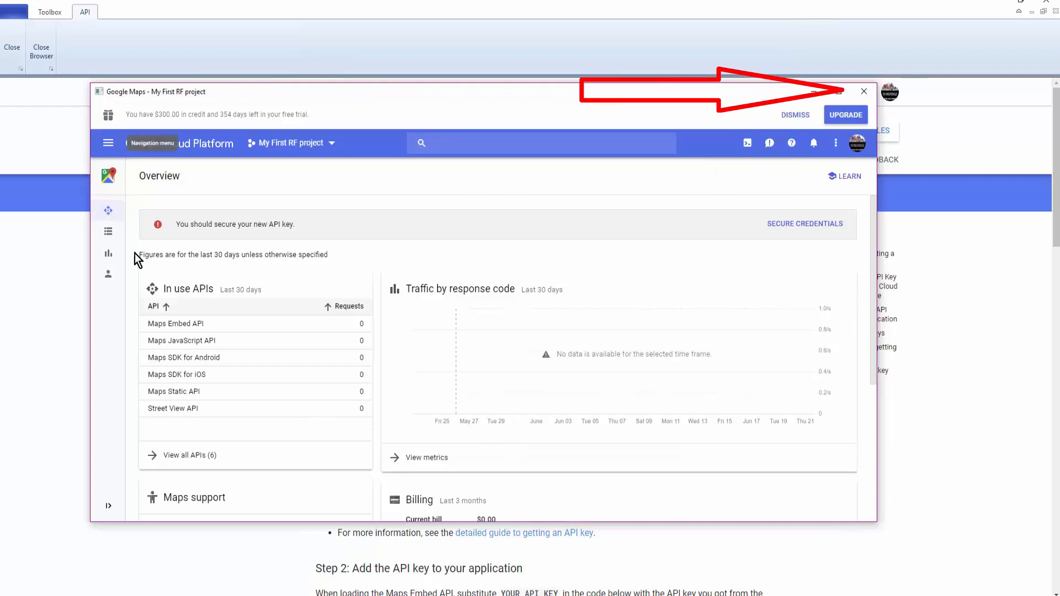
{"action": "left_click", "coordinate": [864, 91]}
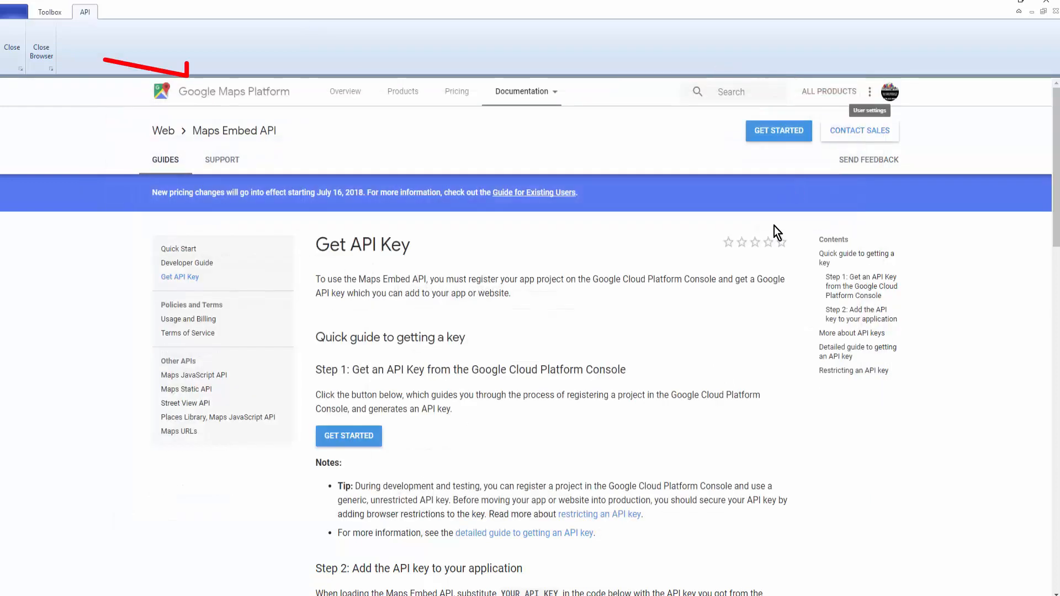
{"action": "left_click", "coordinate": [42, 48]}
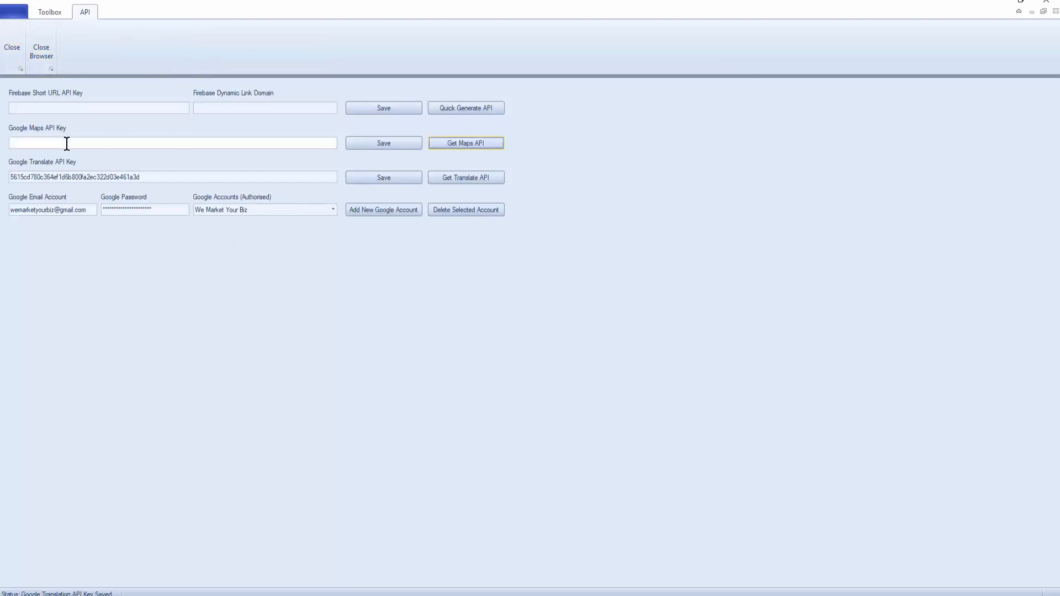
Step: Paste the copied Maps key into the Google Maps API Key field and save it
{"action": "left_click", "coordinate": [66, 143]}
{"action": "key", "text": "ctrl+v"}
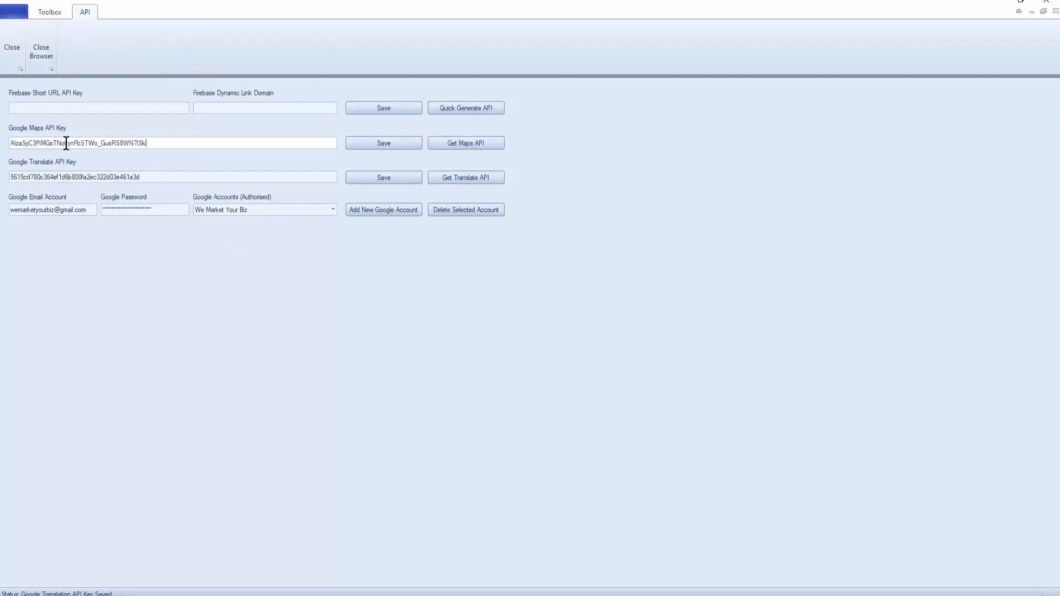
{"action": "left_click", "coordinate": [386, 144]}
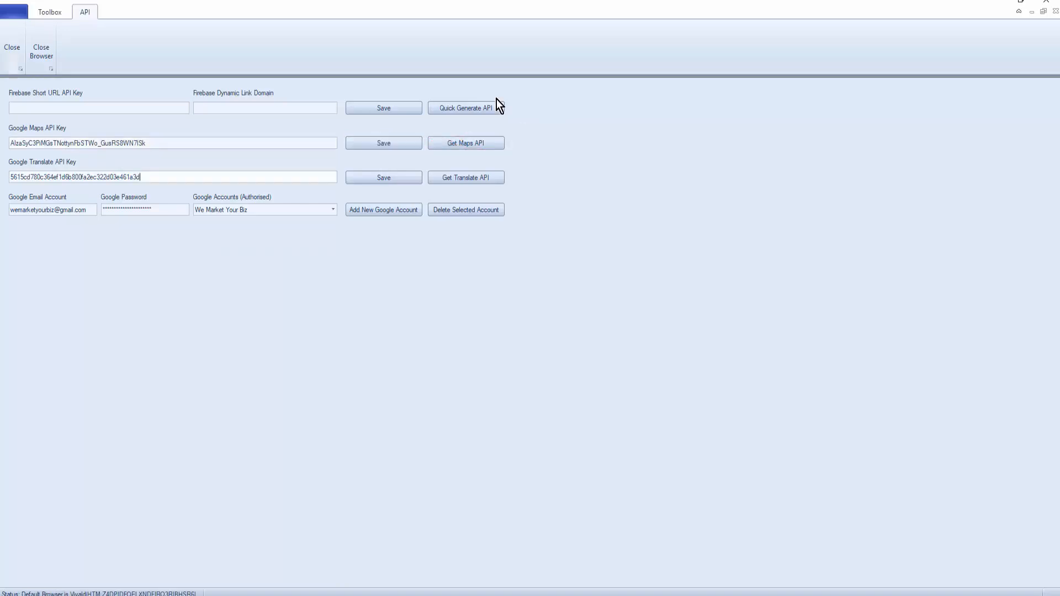
Step: Sign in via Quick Generate API, add Firebase to My First RF project, and confirm the Blaze plan
{"action": "left_click", "coordinate": [464, 107]}
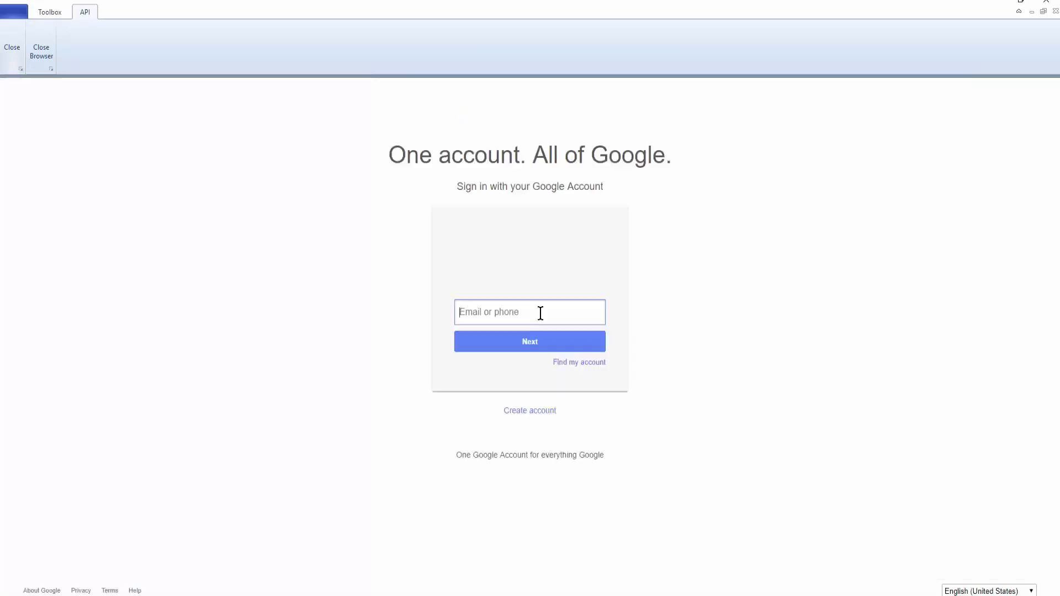
{"action": "type", "text": "test"}
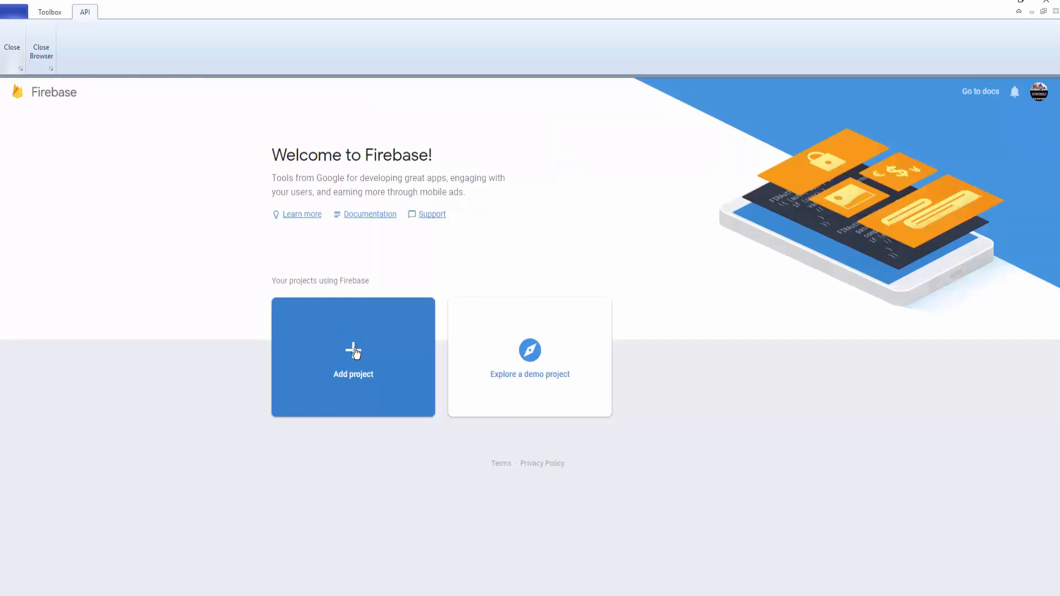
{"action": "left_click", "coordinate": [355, 352]}
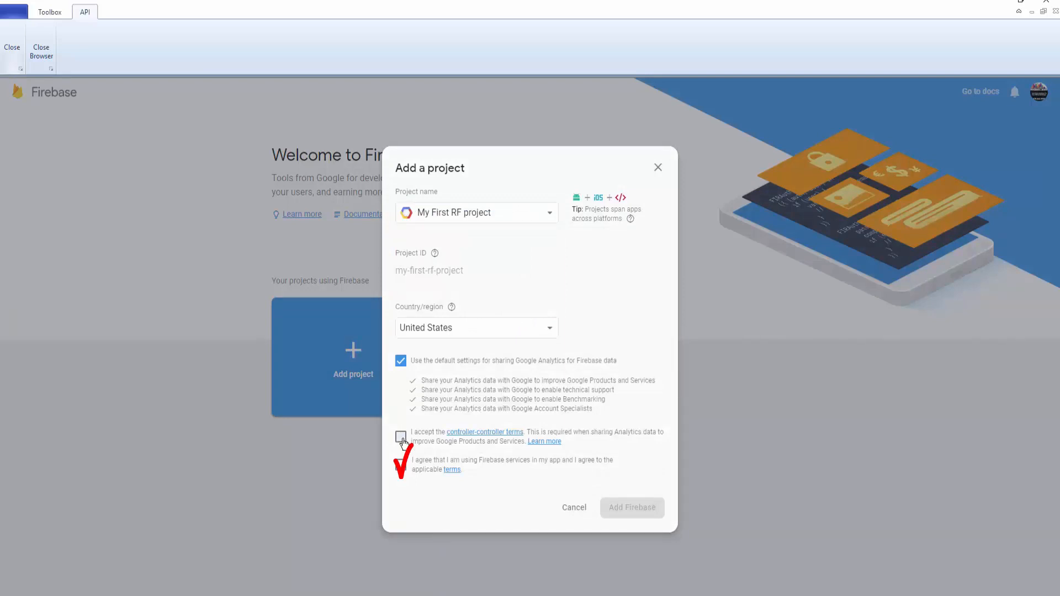
{"action": "left_click", "coordinate": [401, 439]}
{"action": "left_click", "coordinate": [400, 464]}
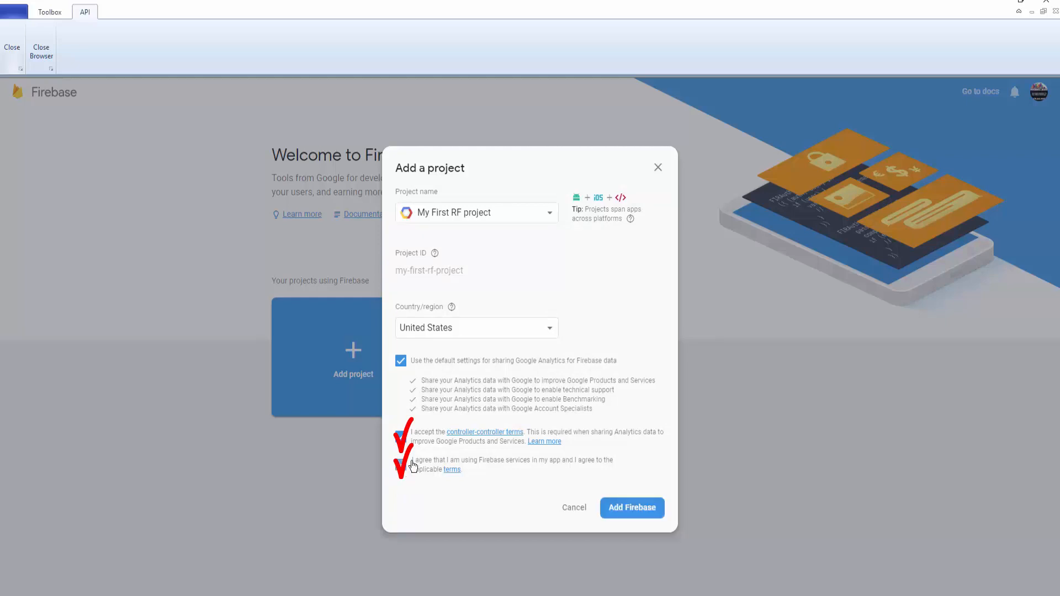
{"action": "left_click", "coordinate": [634, 509]}
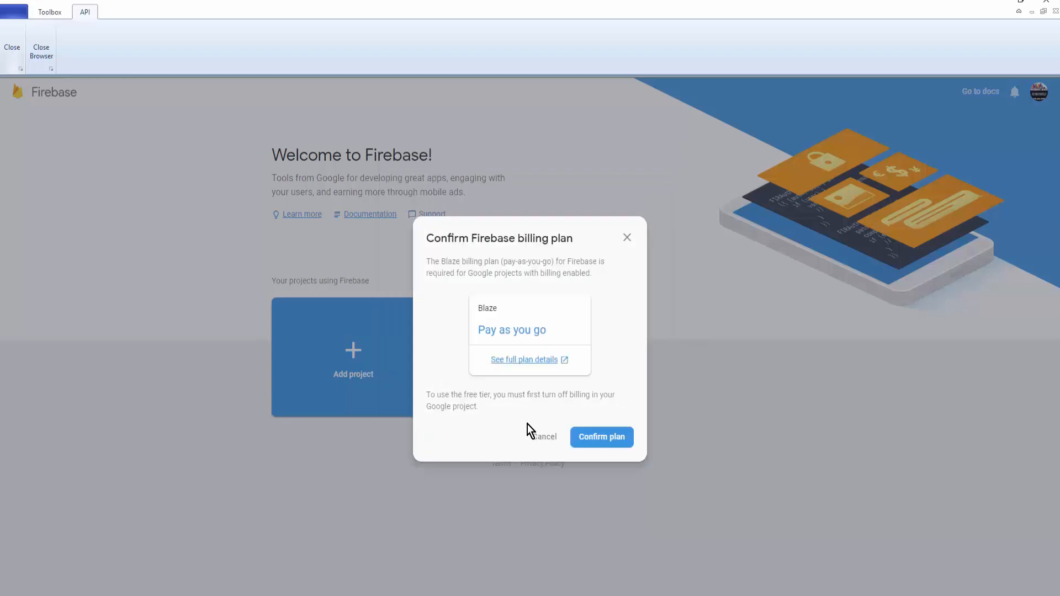
{"action": "left_click", "coordinate": [603, 437]}
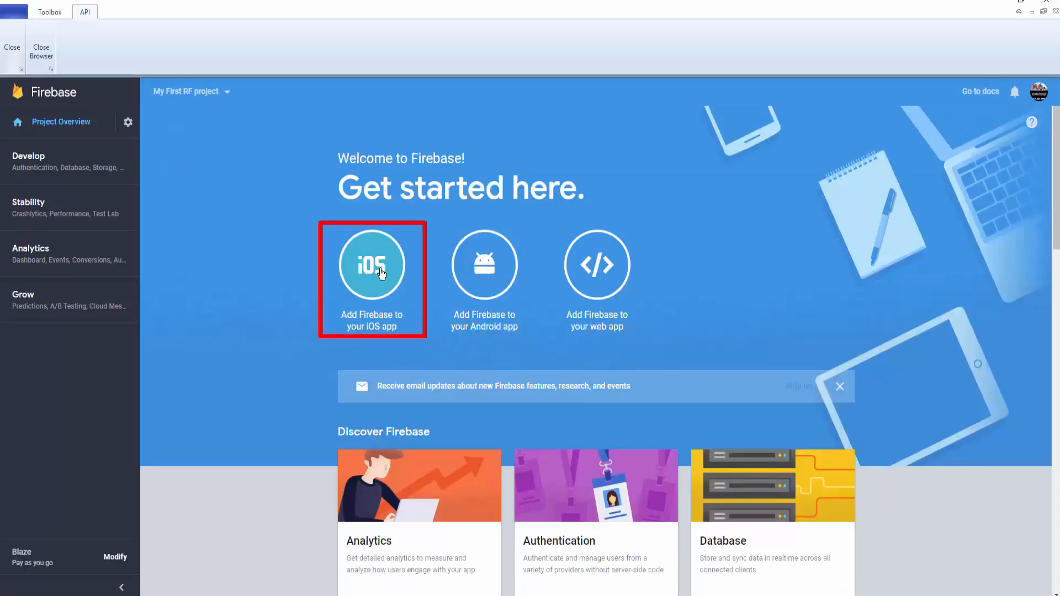
Step: Register an iOS app with bundle ID and nickname RFRsetup
{"action": "left_click", "coordinate": [381, 273]}
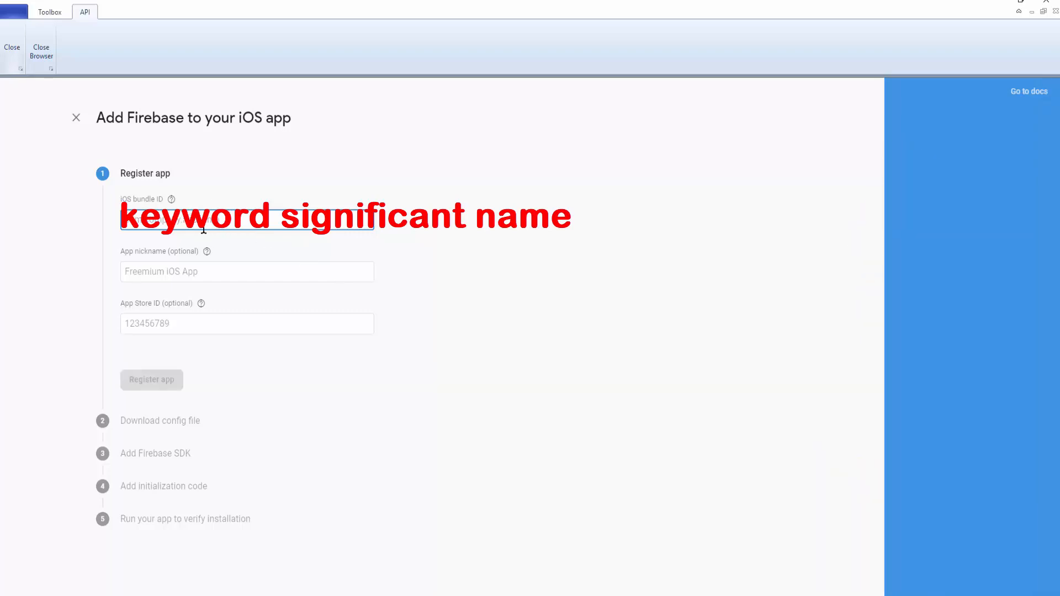
{"action": "type", "text": "RFRsetup"}
{"action": "left_click", "coordinate": [200, 272]}
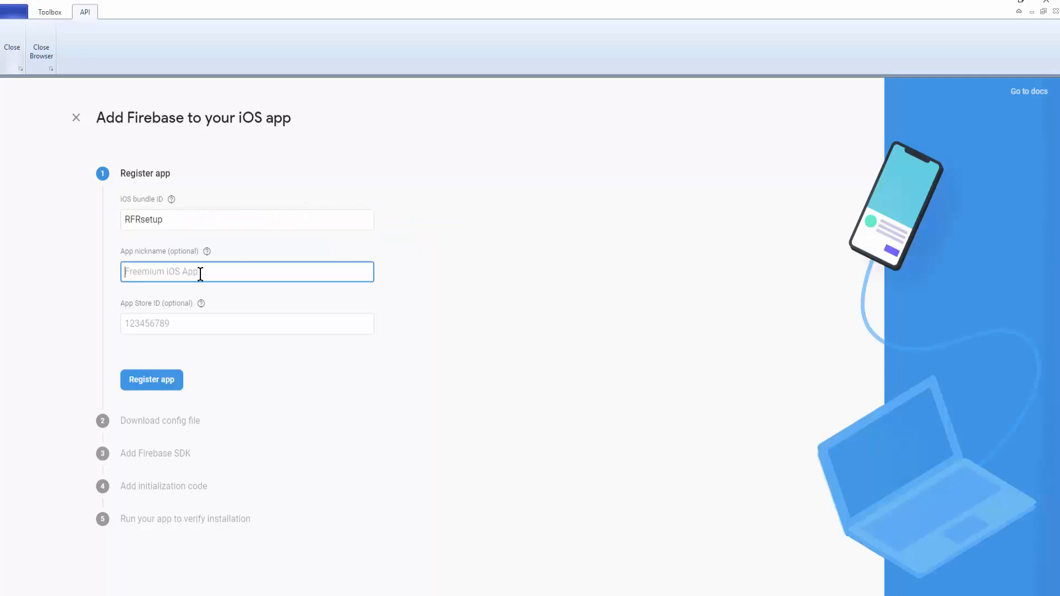
{"action": "key", "text": "ctrl+v"}
{"action": "left_click", "coordinate": [153, 381]}
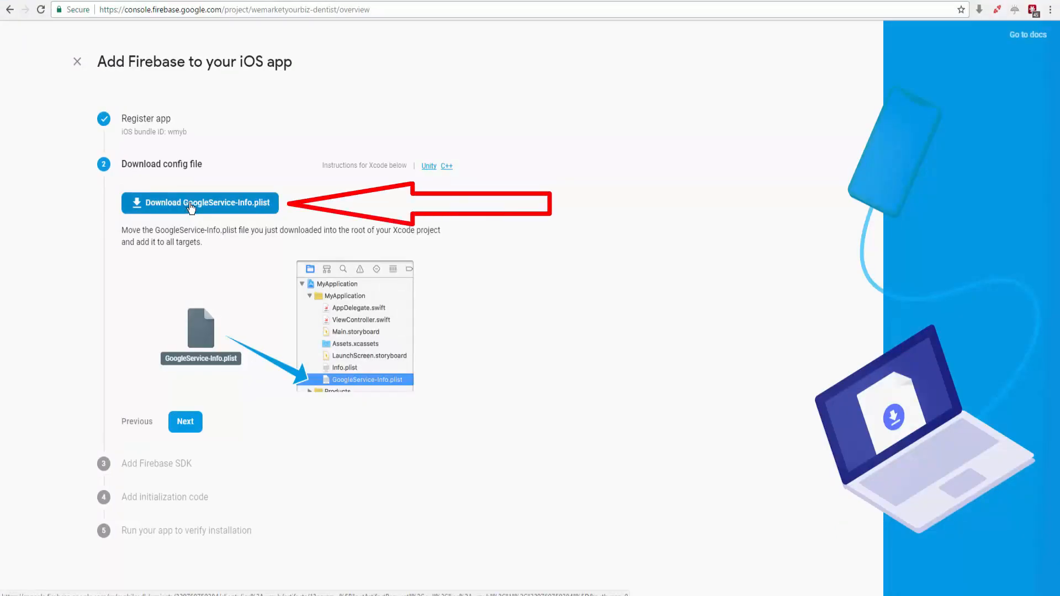
Step: Save GoogleService-Info.plist to the desktop and step through the remaining setup screens
{"action": "left_click", "coordinate": [191, 207]}
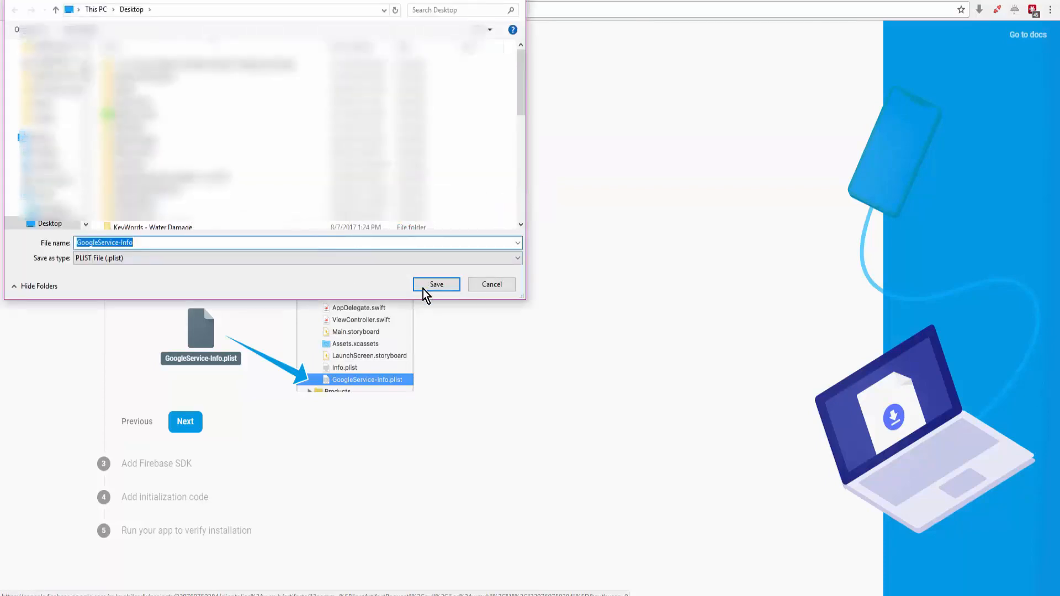
{"action": "left_click", "coordinate": [437, 285]}
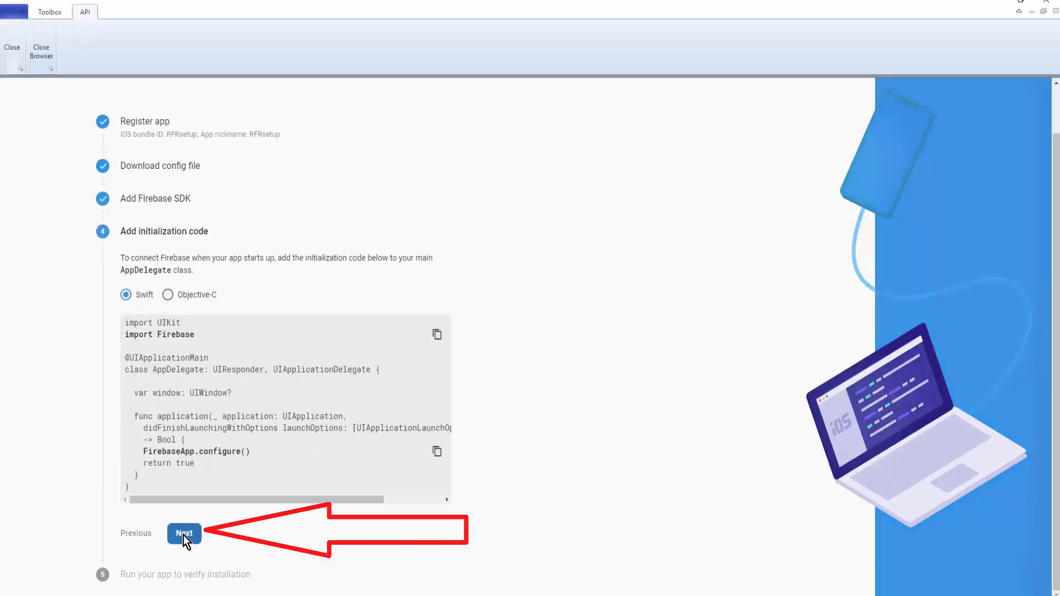
{"action": "left_click", "coordinate": [184, 535]}
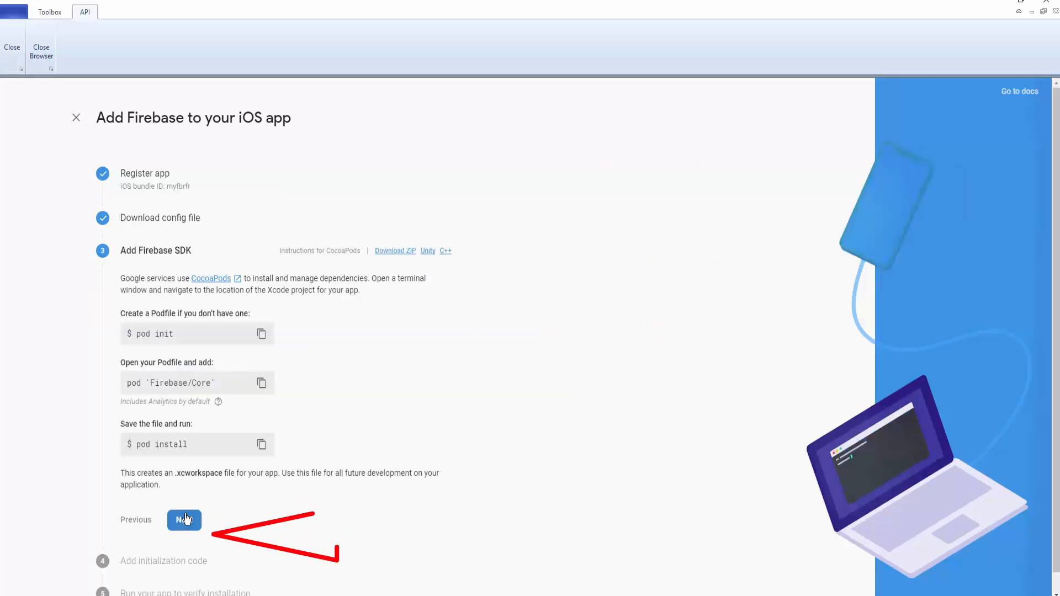
{"action": "left_click", "coordinate": [185, 519]}
{"action": "left_click", "coordinate": [184, 534]}
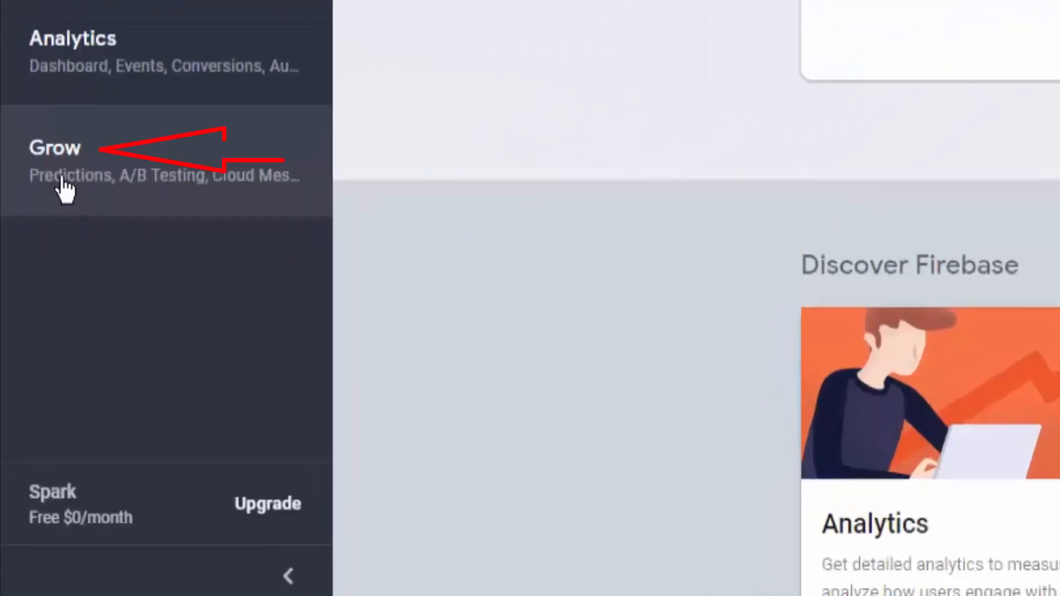
Step: Set up a Dynamic Links domain with the subdomain rfrfb
{"action": "left_click", "coordinate": [71, 145]}
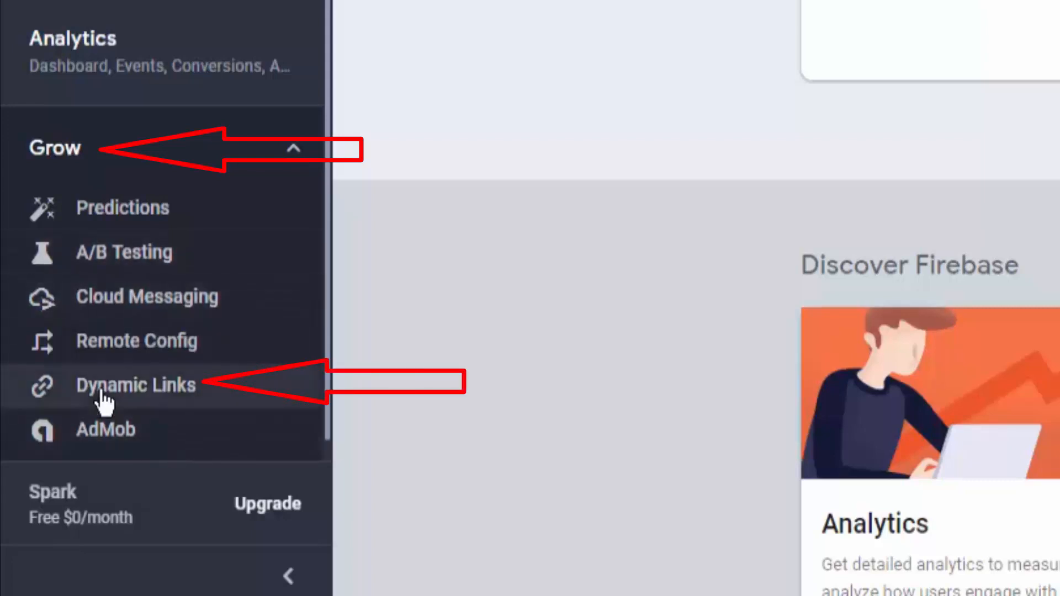
{"action": "left_click", "coordinate": [102, 395]}
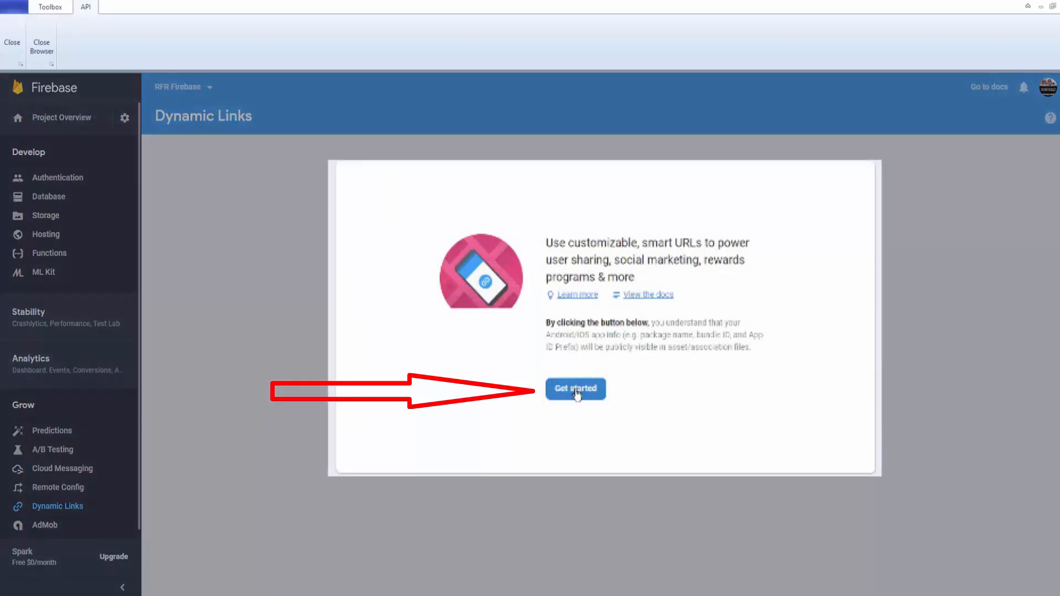
{"action": "left_click", "coordinate": [576, 390]}
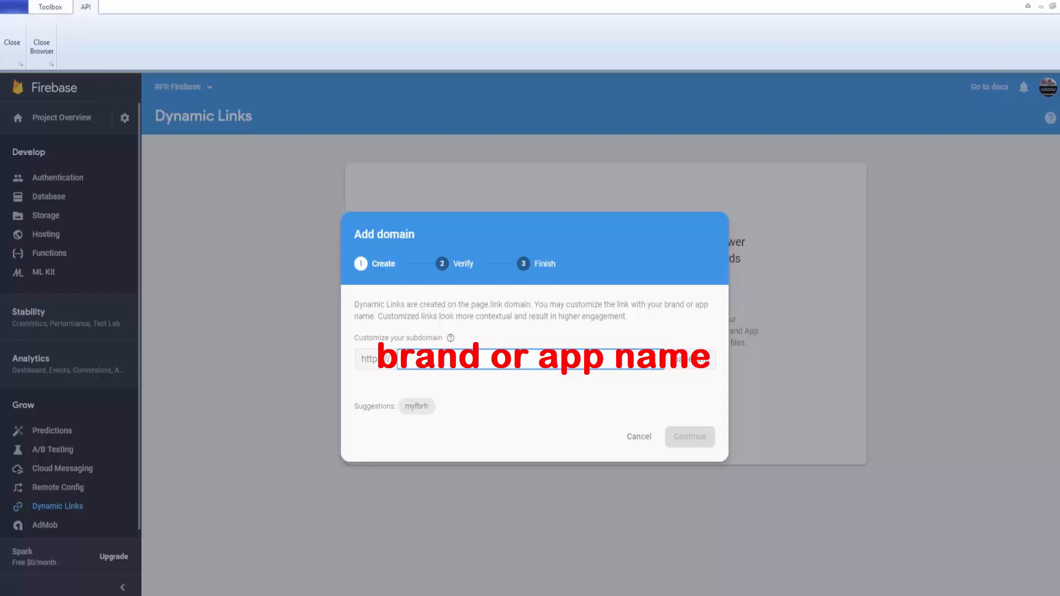
{"action": "type", "text": "rfrfb"}
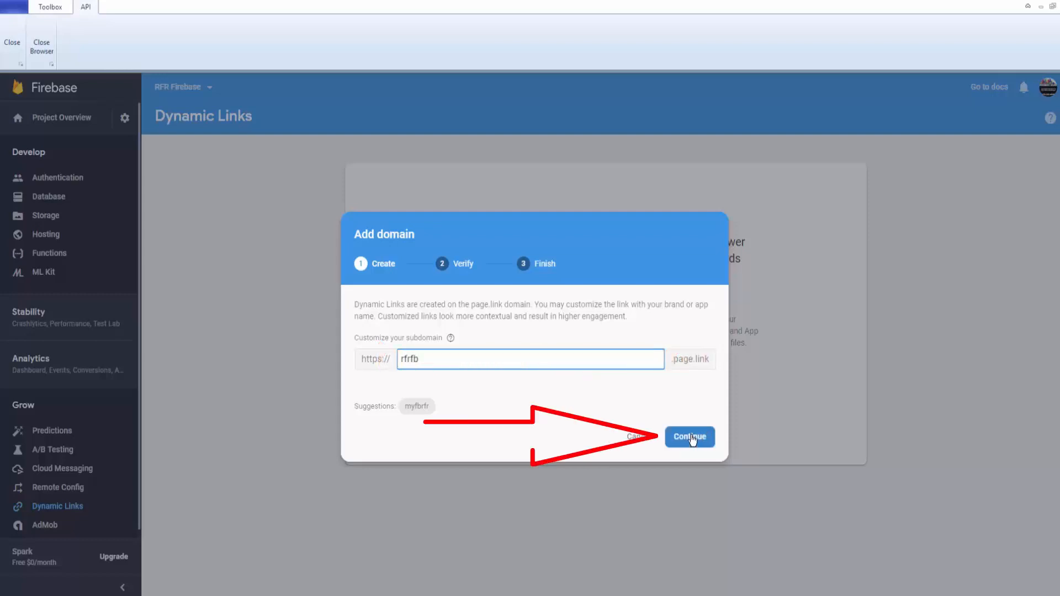
{"action": "left_click", "coordinate": [691, 438]}
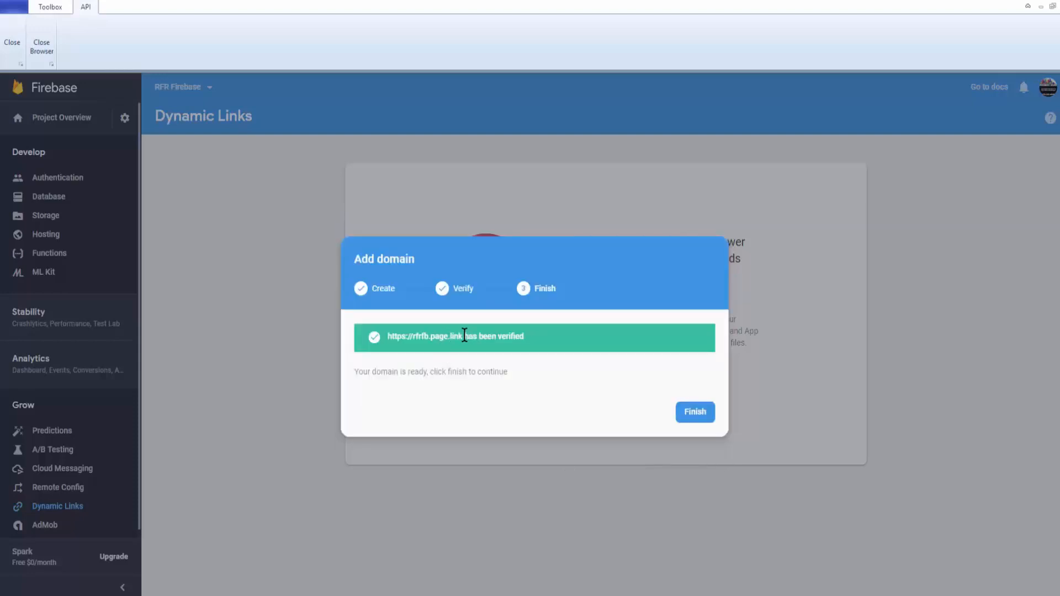
{"action": "left_click_drag", "start_coordinate": [464, 336], "coordinate": [387, 340]}
{"action": "right_click", "coordinate": [398, 344]}
{"action": "left_click", "coordinate": [423, 354]}
{"action": "key", "text": "alt+Tab"}
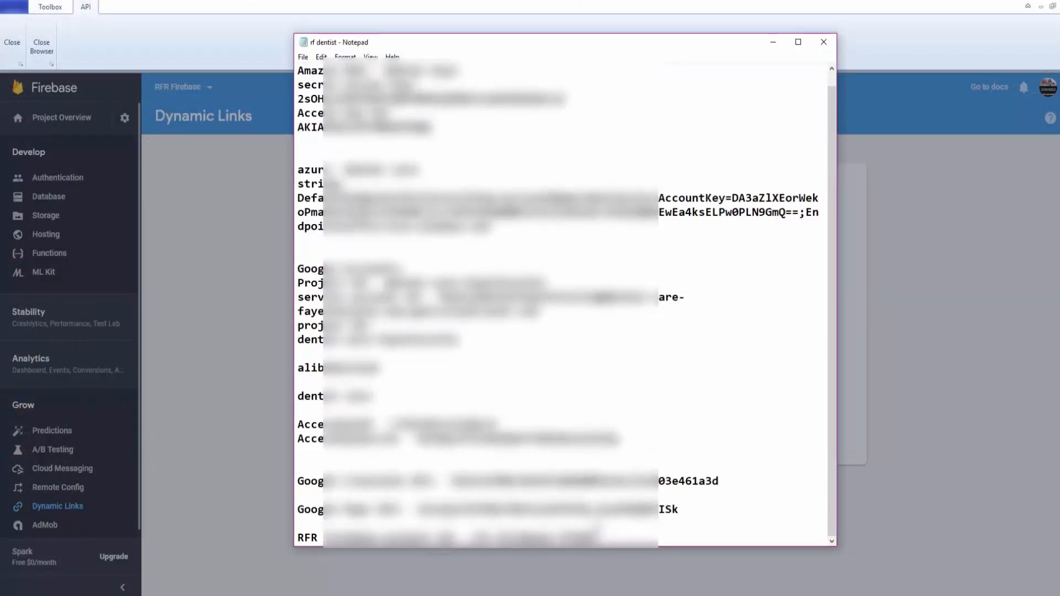
Step: Start a new Dynamic Link and paste its preview URL as the deep link
{"action": "scroll", "coordinate": [567, 303], "scroll_direction": "down", "scroll_amount": 1}
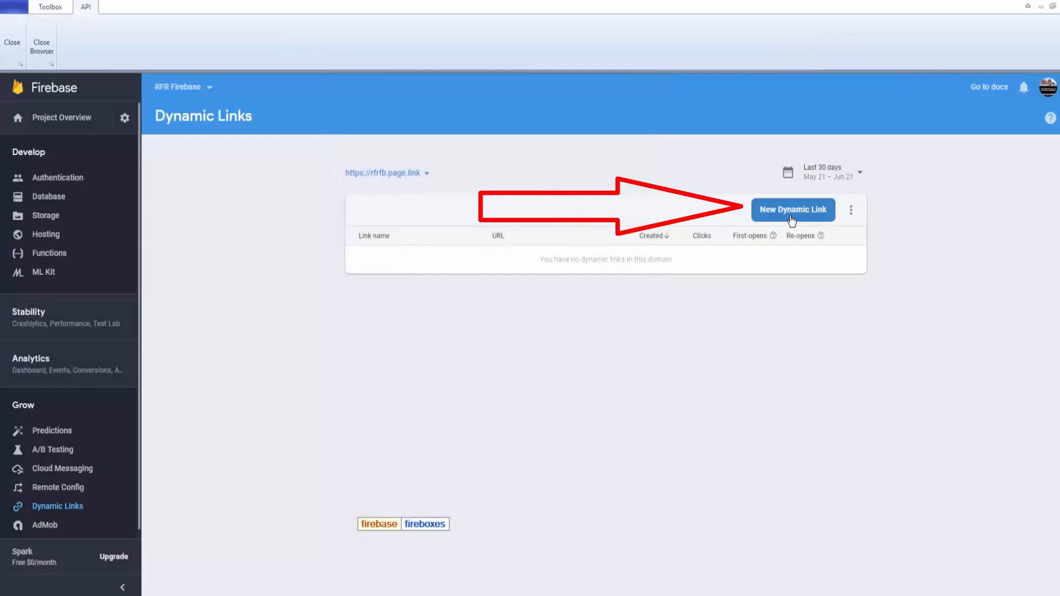
{"action": "left_click", "coordinate": [793, 211]}
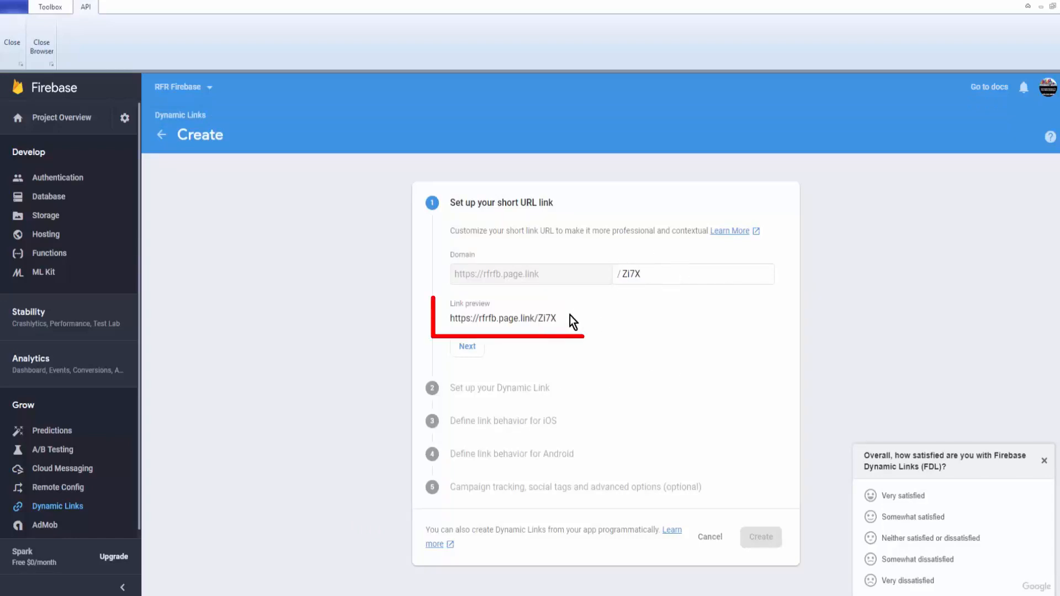
{"action": "left_click_drag", "start_coordinate": [555, 318], "coordinate": [442, 319]}
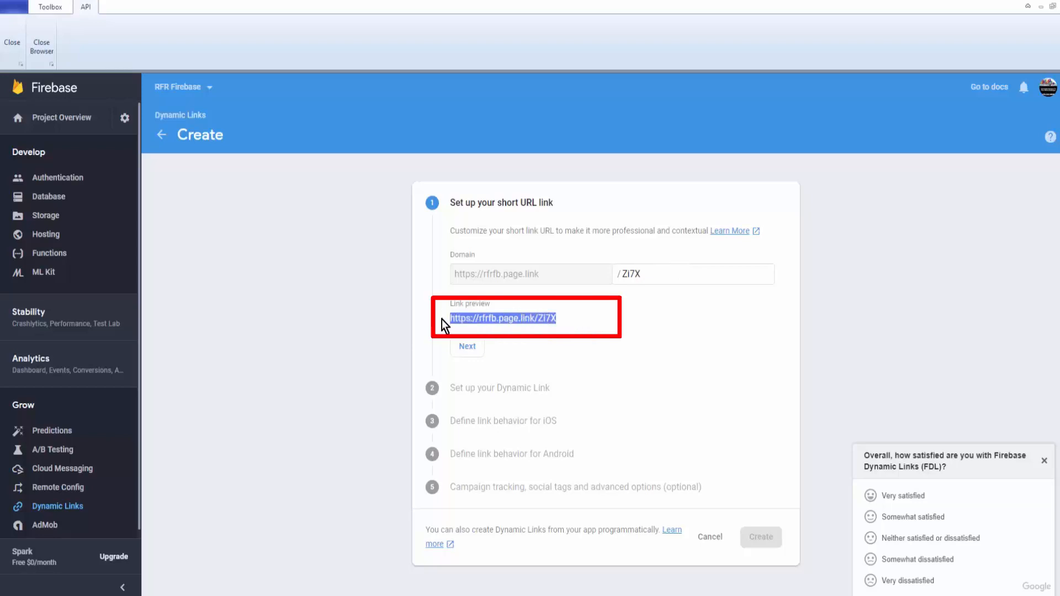
{"action": "right_click", "coordinate": [489, 319]}
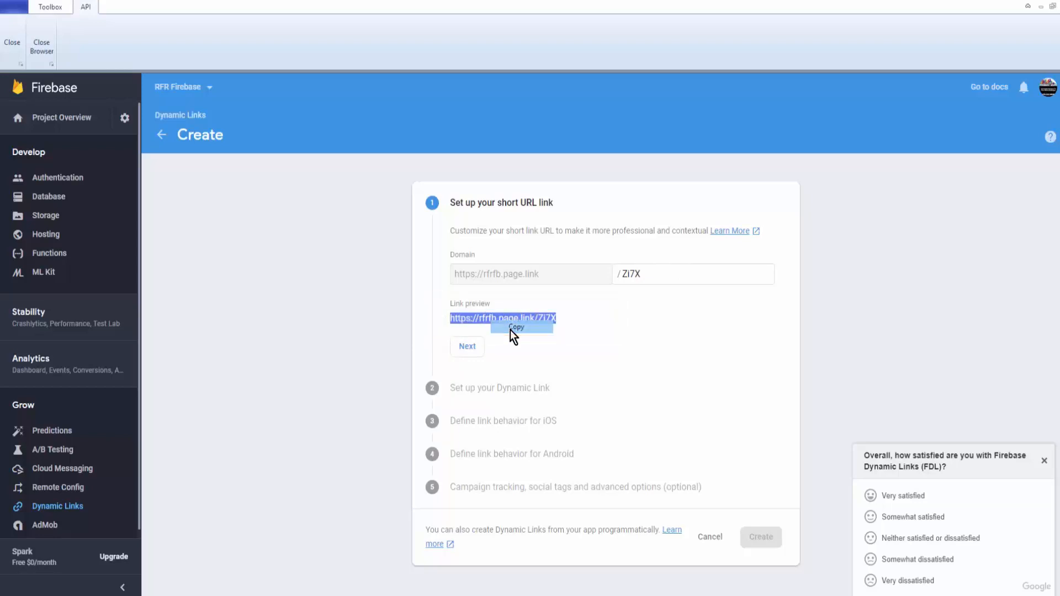
{"action": "left_click", "coordinate": [510, 330]}
{"action": "left_click", "coordinate": [467, 349]}
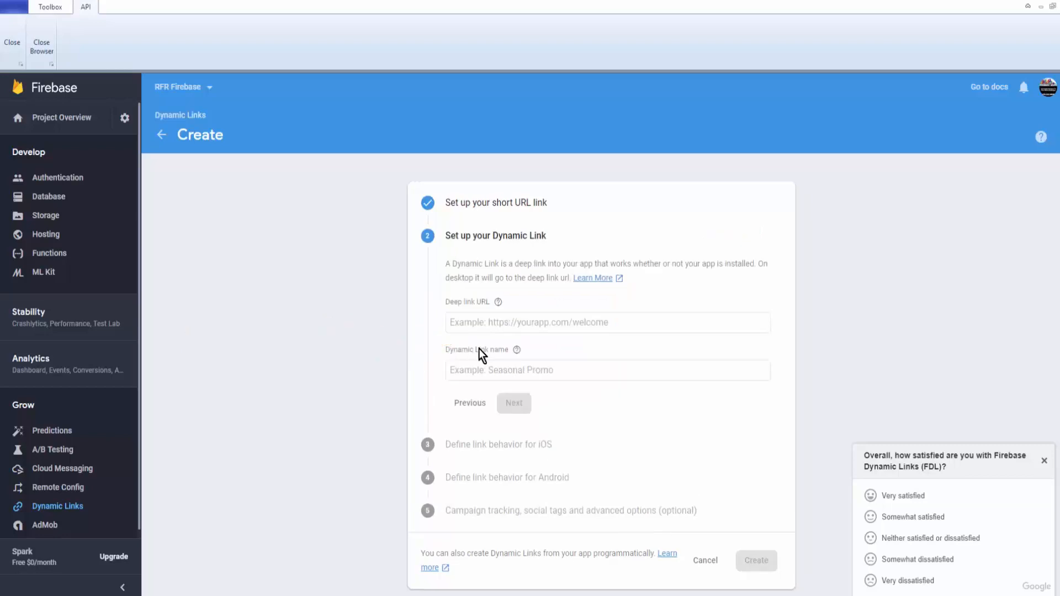
{"action": "left_click", "coordinate": [505, 322]}
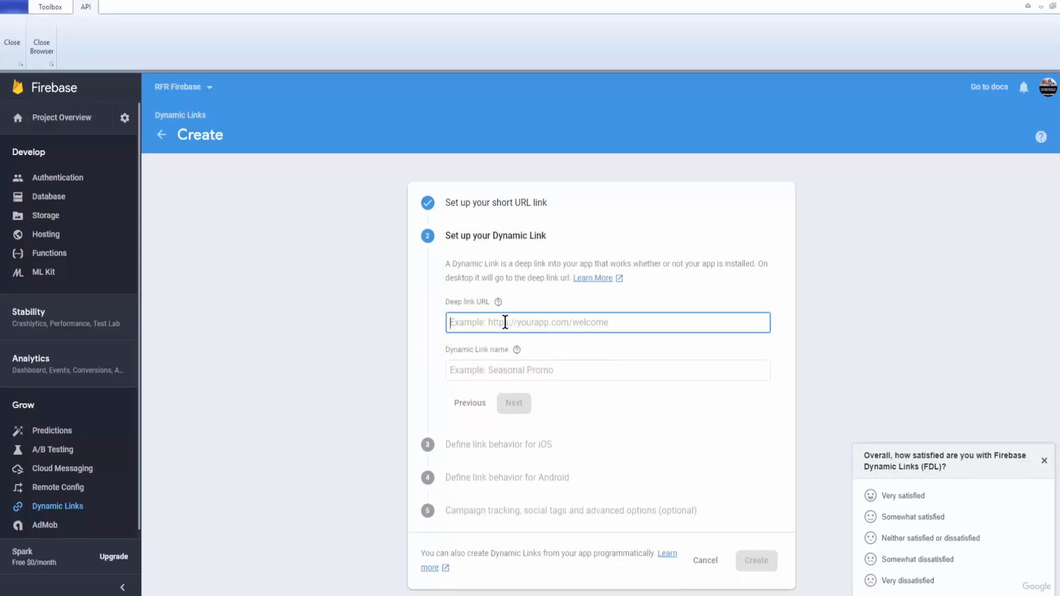
{"action": "key", "text": "ctrl+v"}
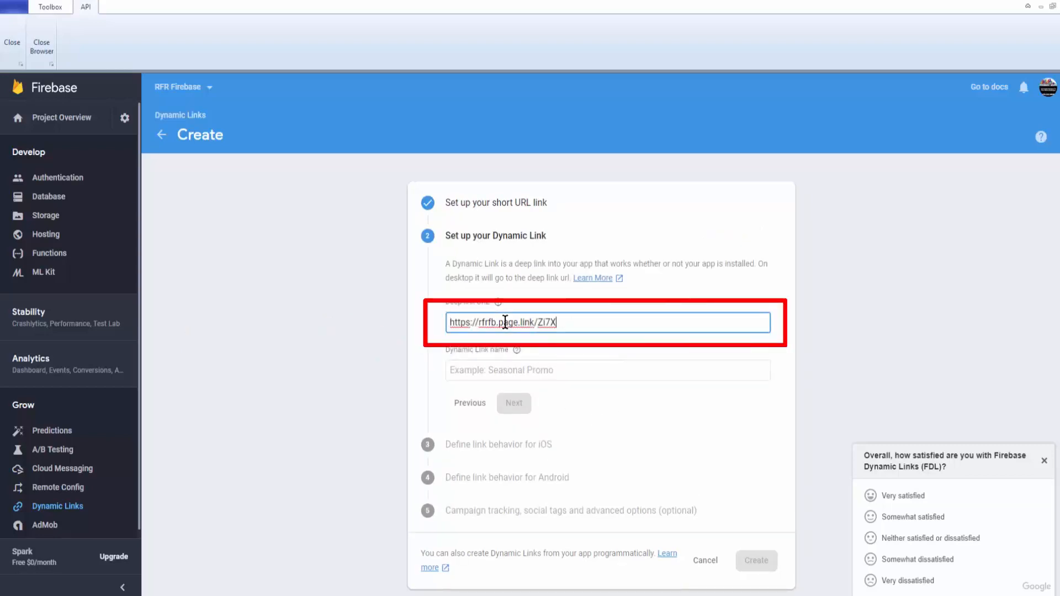
Step: Name the link rfrfirebase, keep default iOS/Android behaviour, skip the preview page, and create it
{"action": "left_click", "coordinate": [520, 371]}
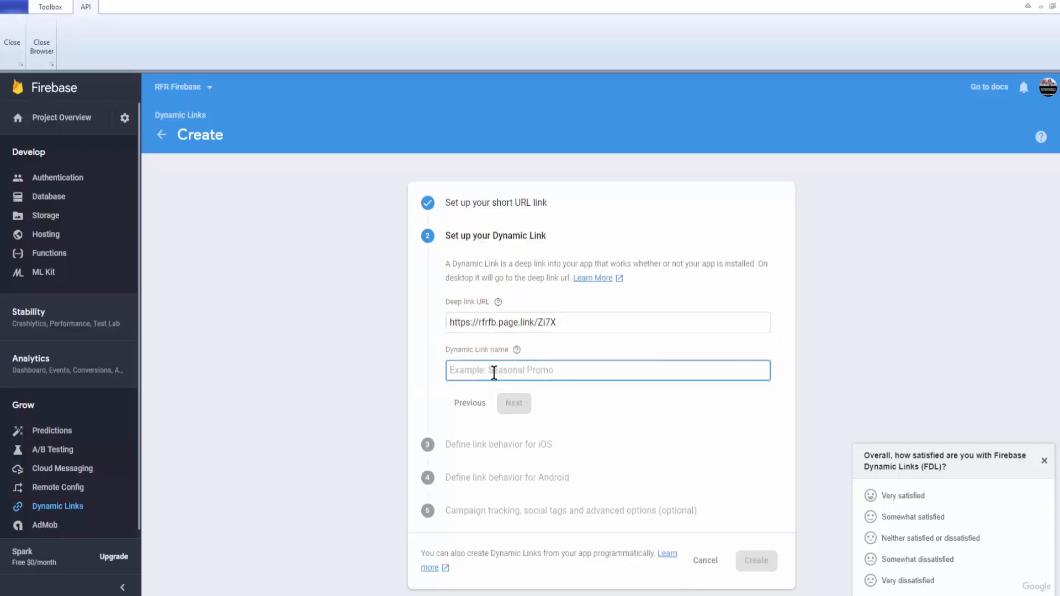
{"action": "key", "text": "ctrl+v"}
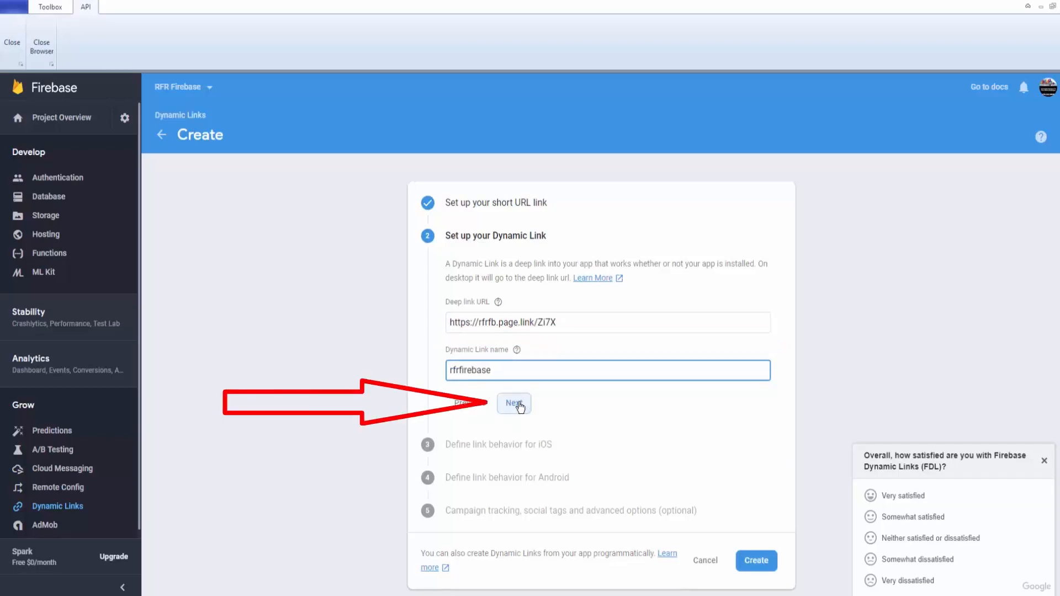
{"action": "left_click", "coordinate": [517, 403]}
{"action": "left_click", "coordinate": [521, 356]}
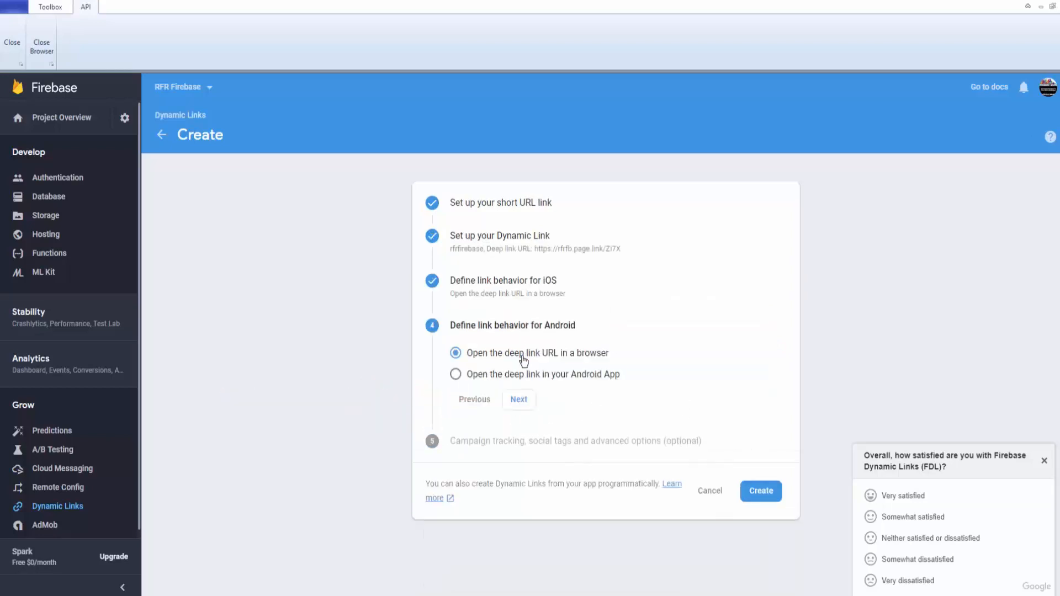
{"action": "left_click", "coordinate": [519, 402]}
{"action": "left_click", "coordinate": [456, 460]}
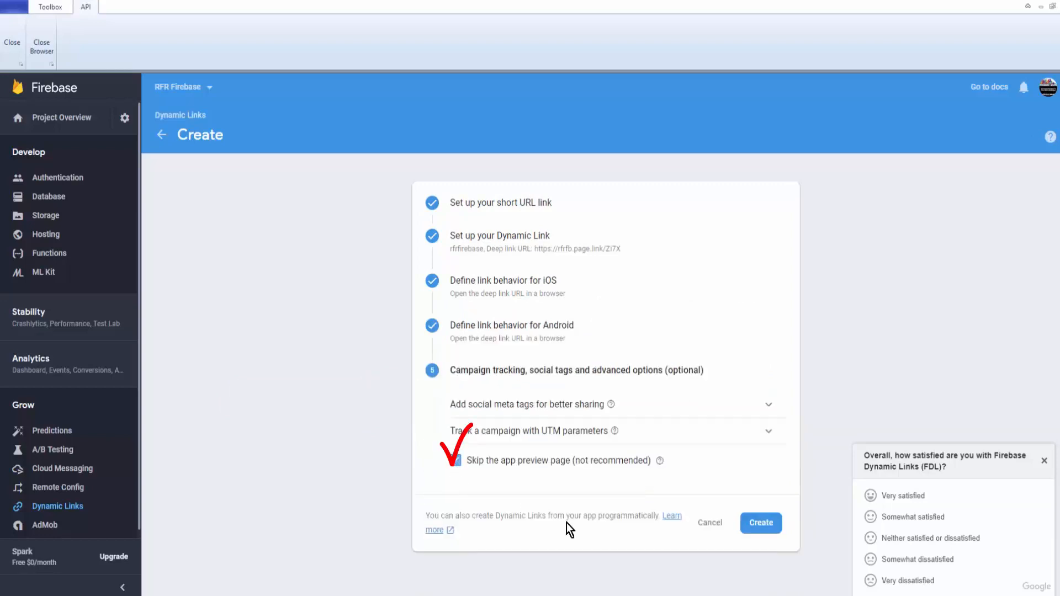
{"action": "left_click", "coordinate": [765, 530]}
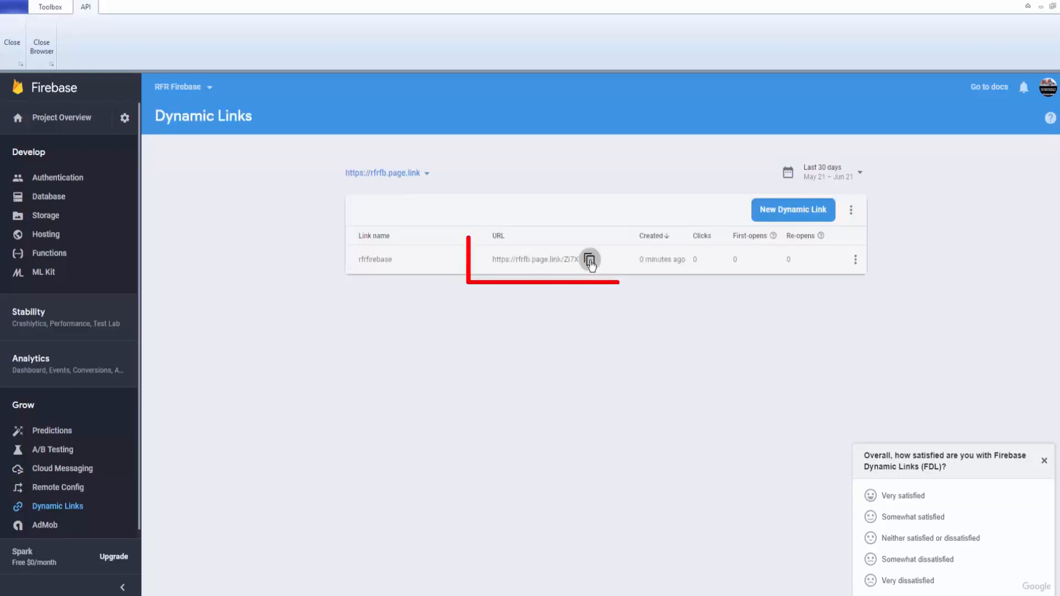
{"action": "left_click", "coordinate": [589, 260]}
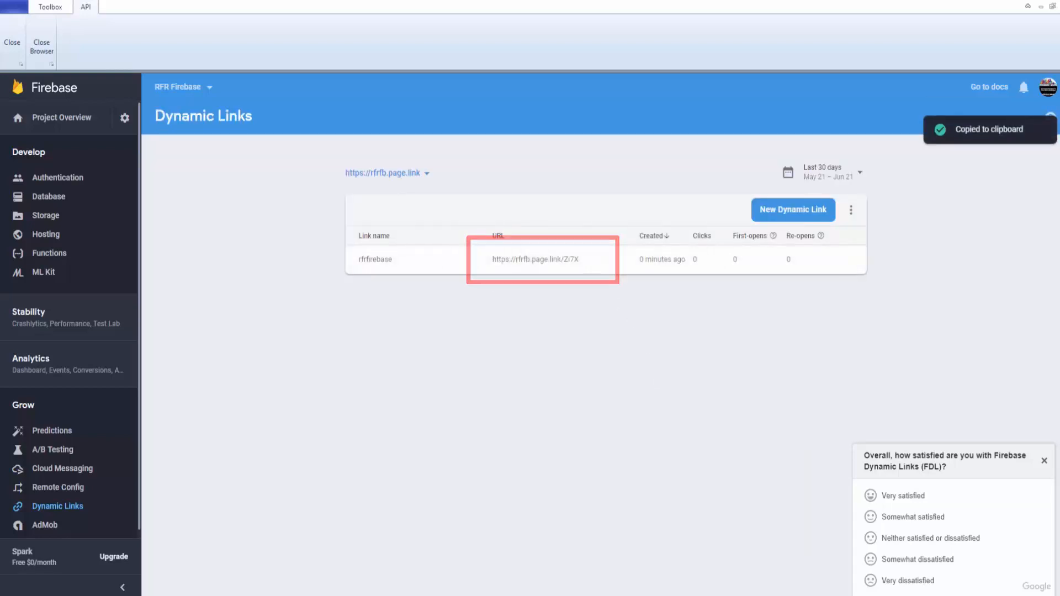
{"action": "key", "text": "alt+Tab"}
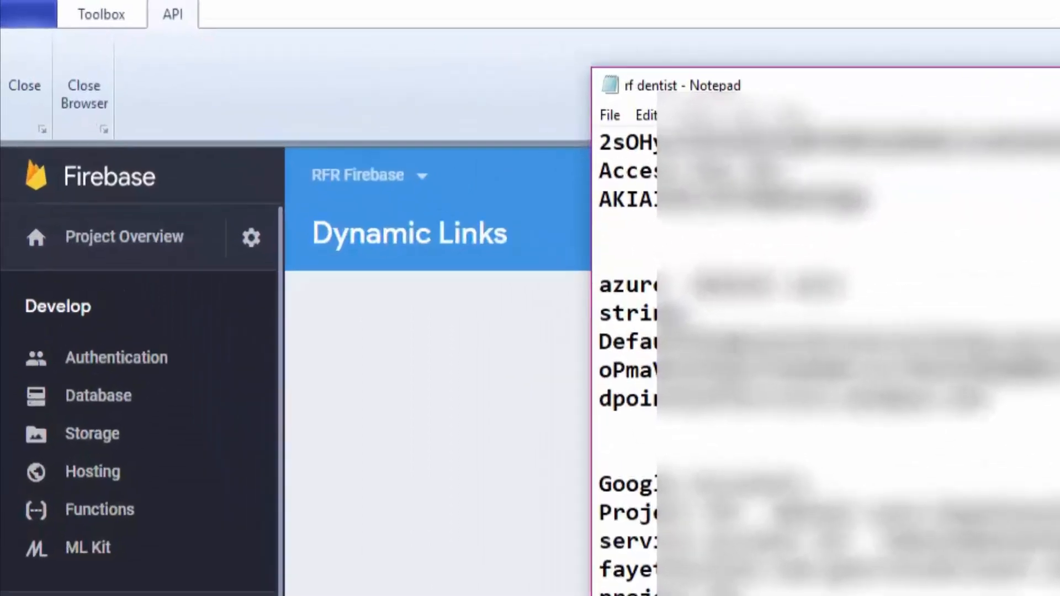
{"action": "left_click", "coordinate": [773, 42]}
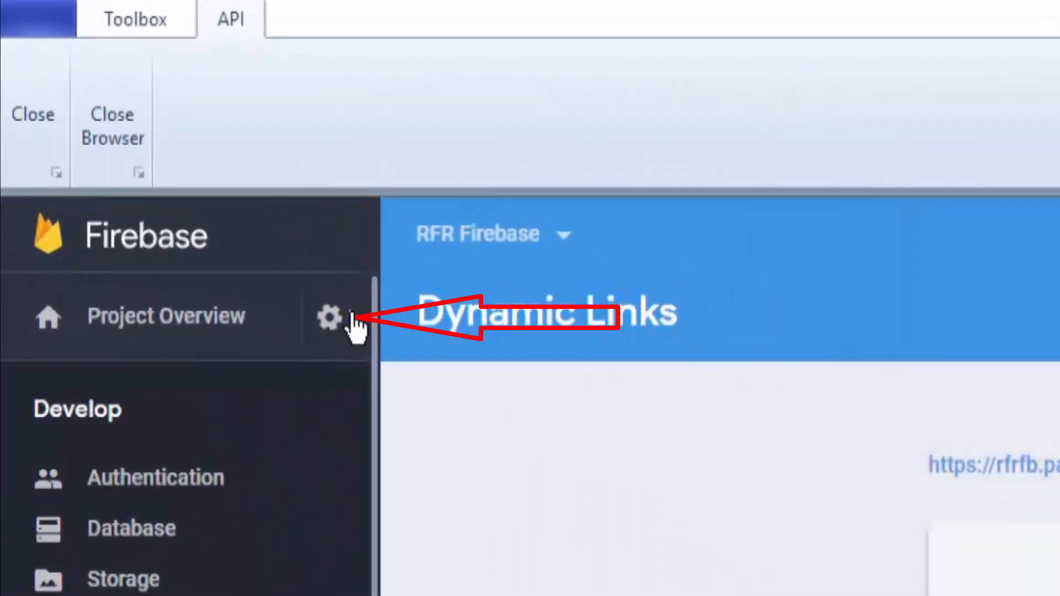
Step: Copy the Web API Key from Project settings and switch to the notes file
{"action": "left_click", "coordinate": [349, 317]}
{"action": "left_click", "coordinate": [469, 311]}
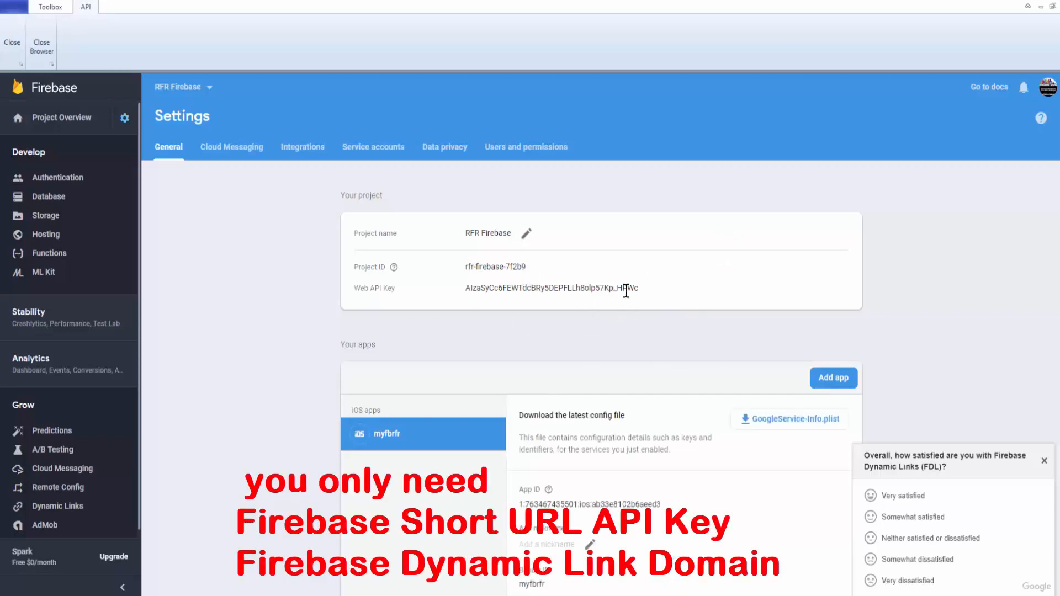
{"action": "left_click_drag", "start_coordinate": [642, 292], "coordinate": [466, 288]}
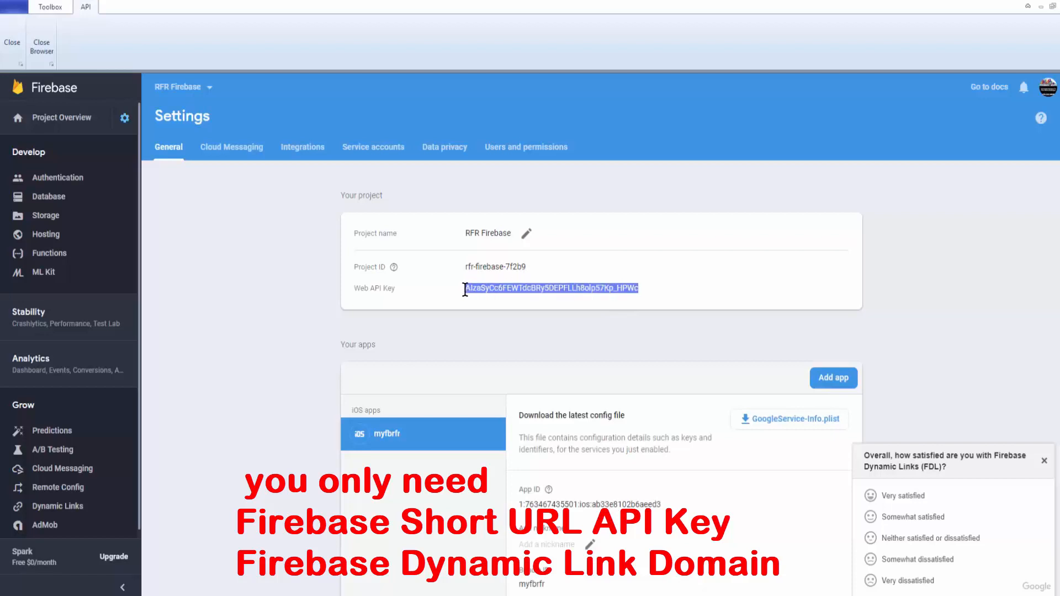
{"action": "right_click", "coordinate": [488, 289]}
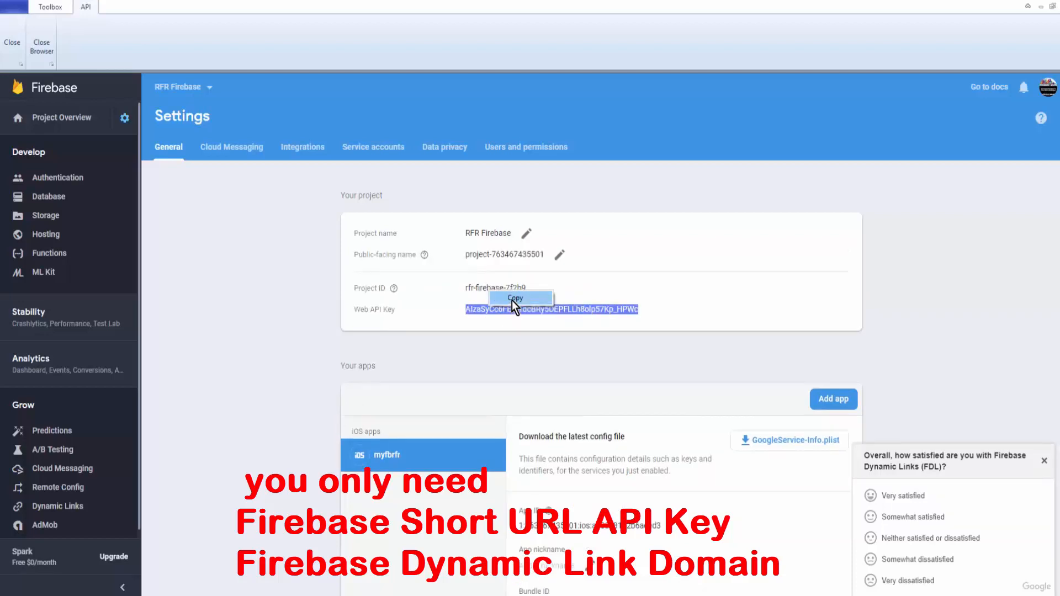
{"action": "left_click", "coordinate": [512, 300]}
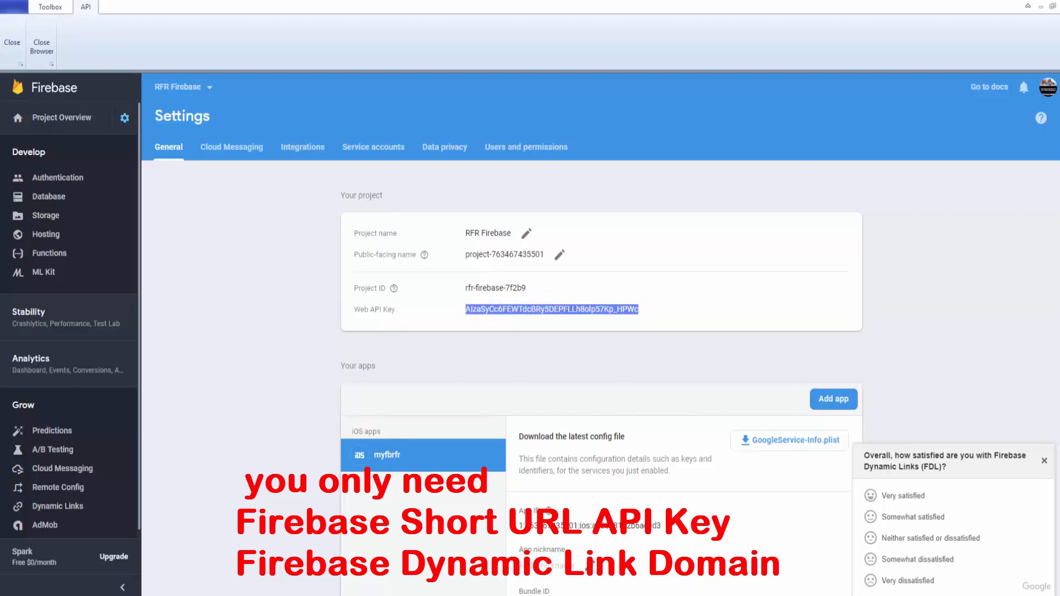
{"action": "left_click", "coordinate": [624, 593]}
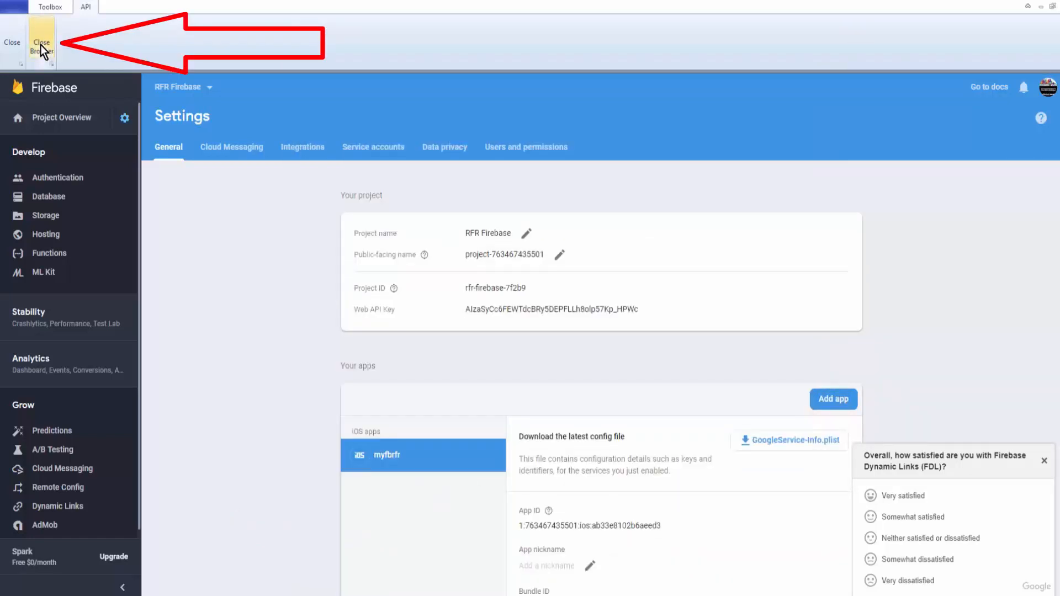
{"action": "left_click", "coordinate": [41, 42]}
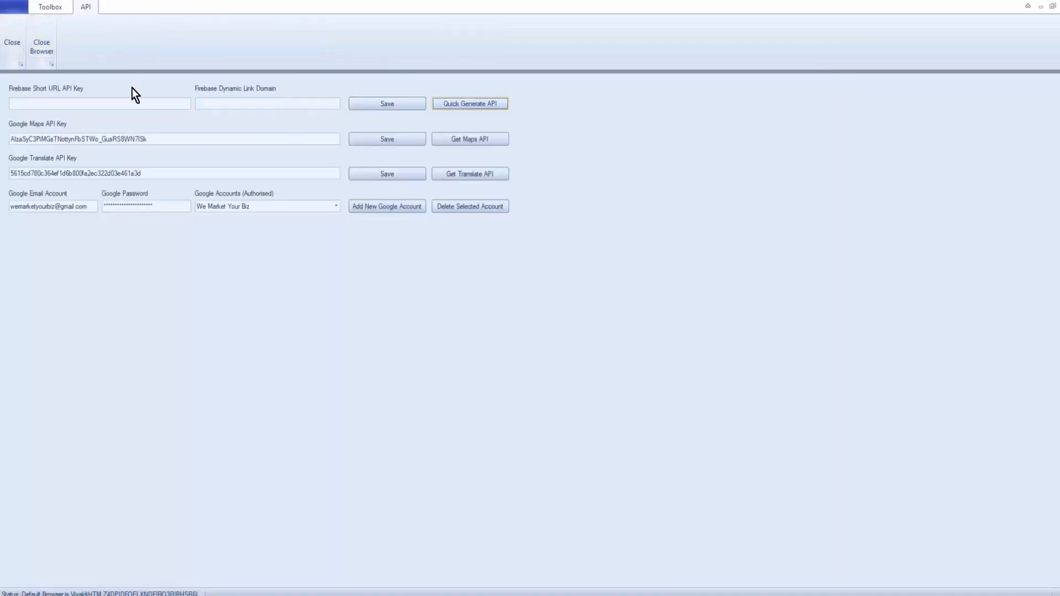
{"action": "left_click", "coordinate": [228, 102]}
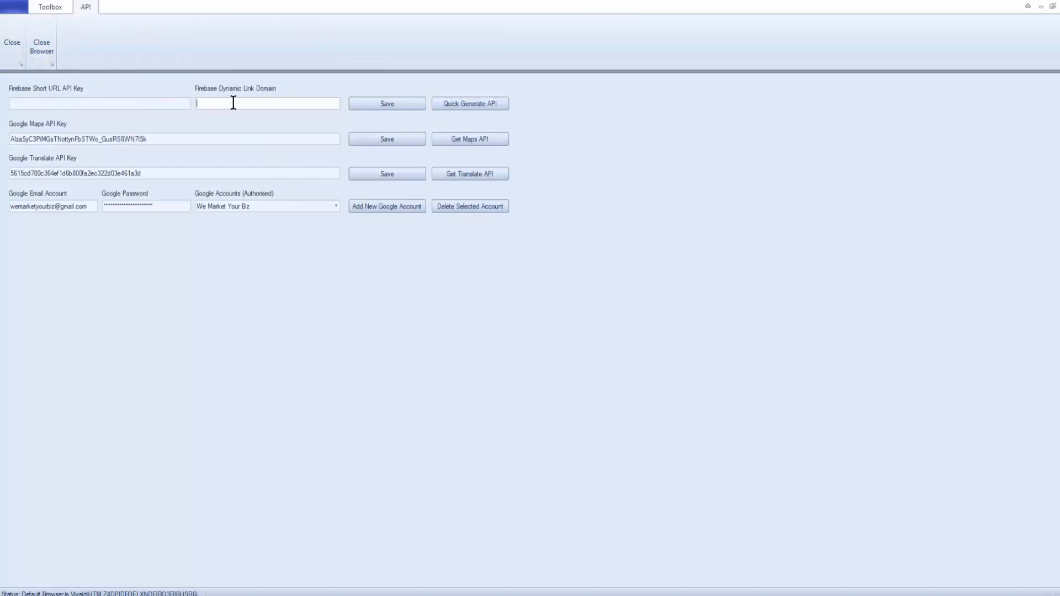
{"action": "key", "text": "ctrl+v"}
{"action": "key", "text": "alt+Tab"}
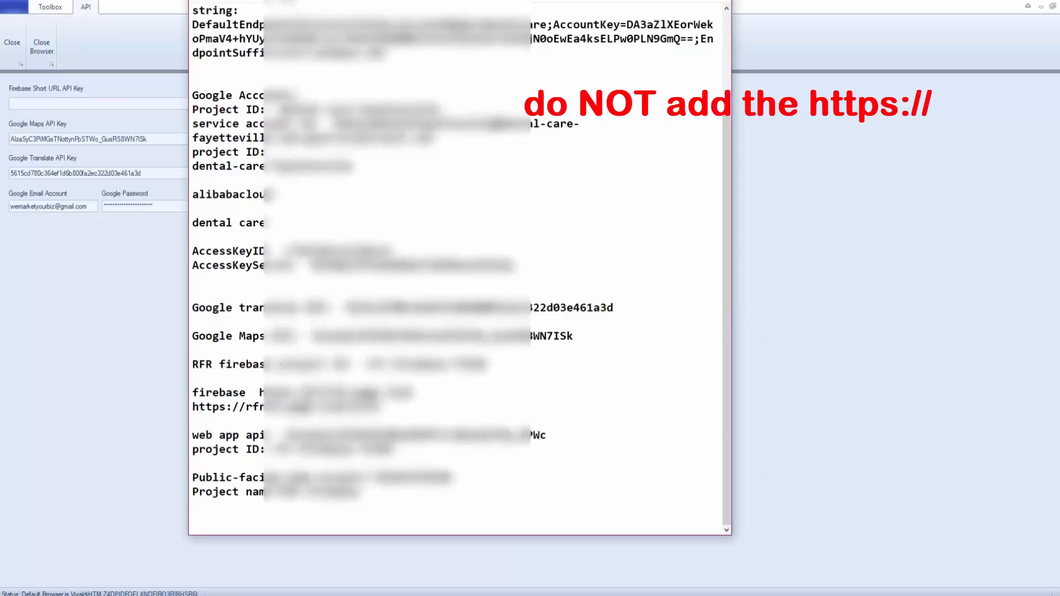
{"action": "left_click_drag", "start_coordinate": [314, 393], "coordinate": [359, 392]}
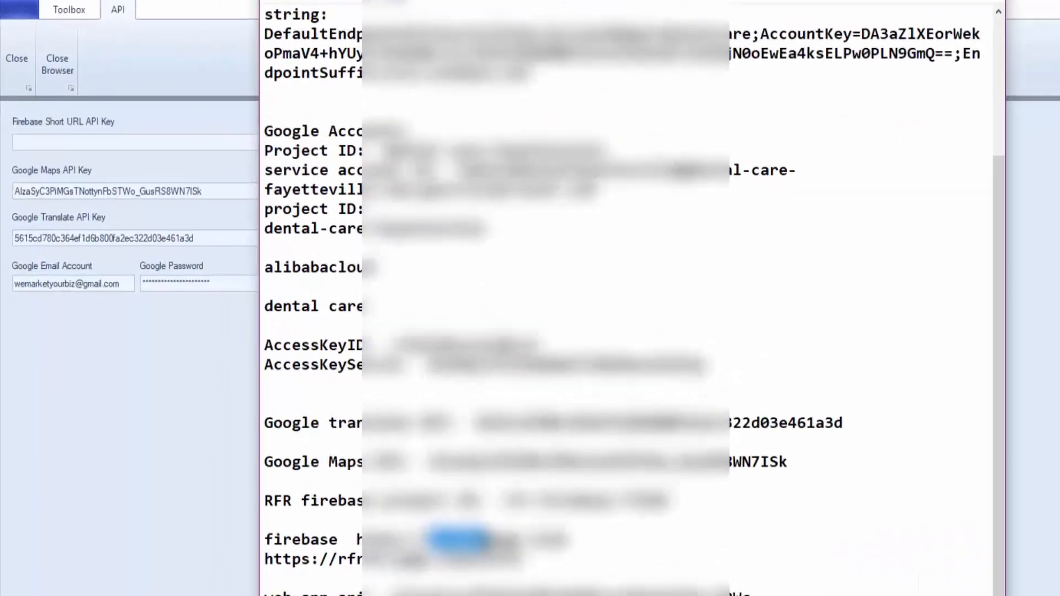
{"action": "key", "text": "alt+Tab"}
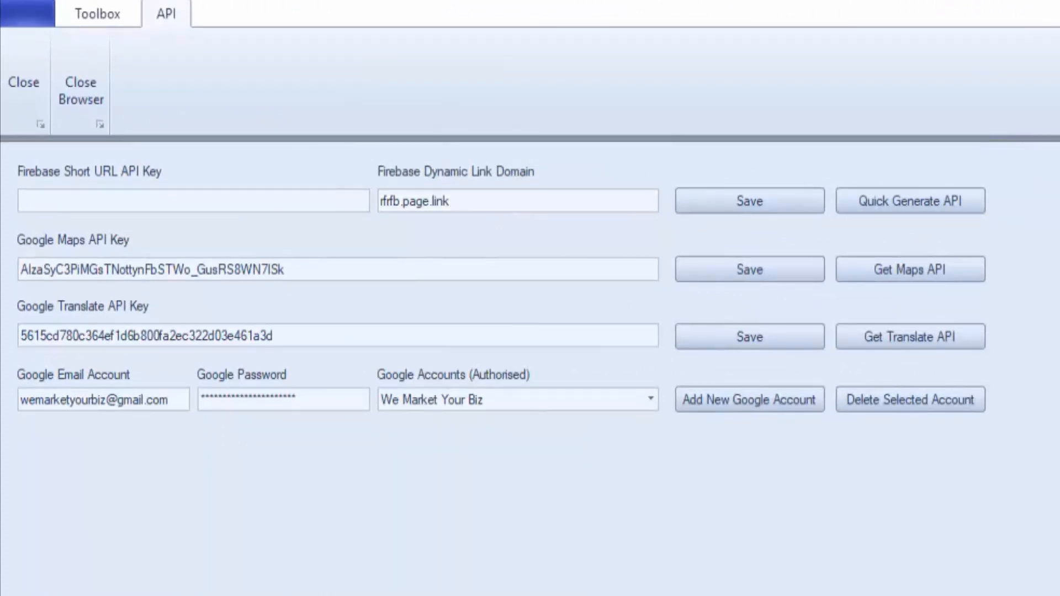
{"action": "key", "text": "alt+Tab"}
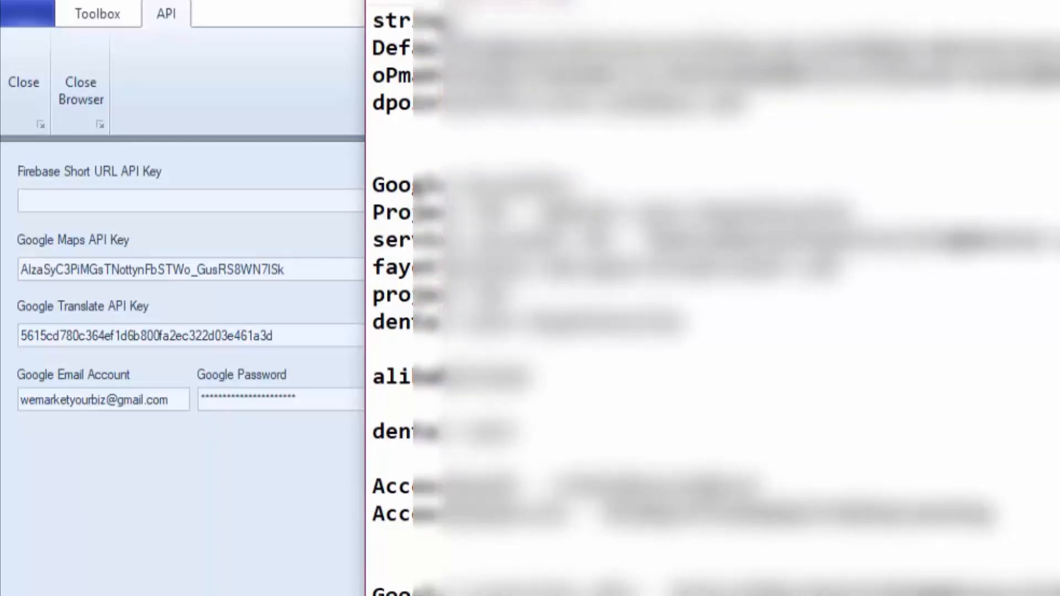
Step: Paste the Web API Key into Firebase Short URL API Key and save the Firebase settings
{"action": "left_click", "coordinate": [184, 201]}
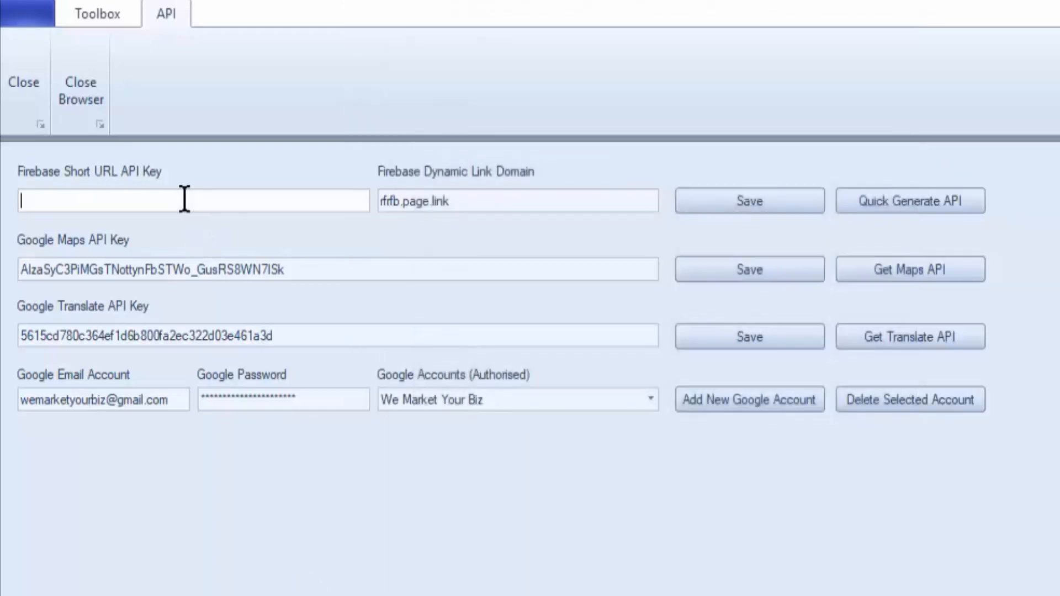
{"action": "key", "text": "ctrl+v"}
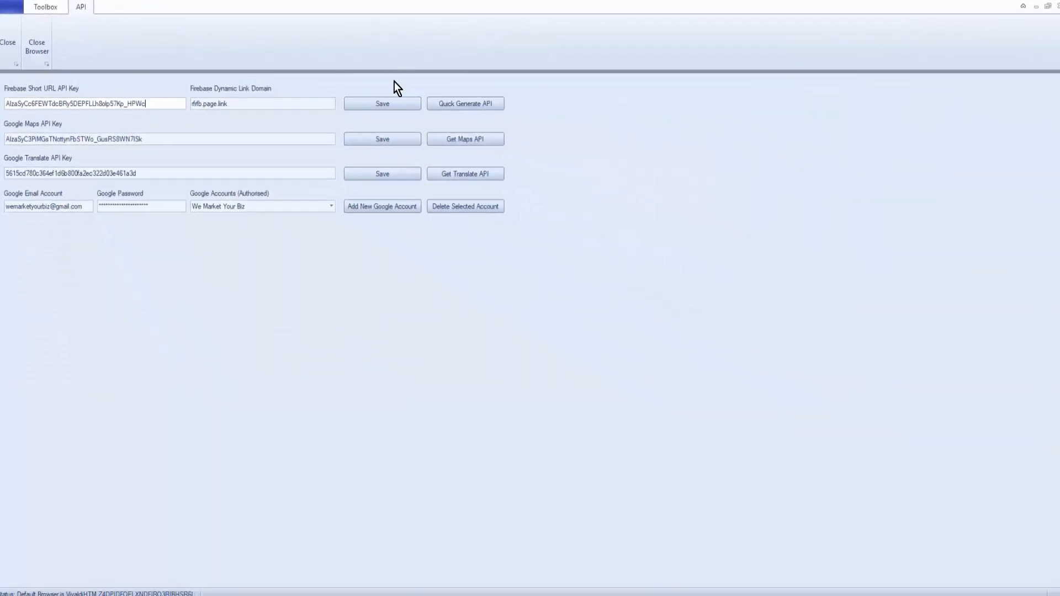
{"action": "left_click", "coordinate": [397, 102]}
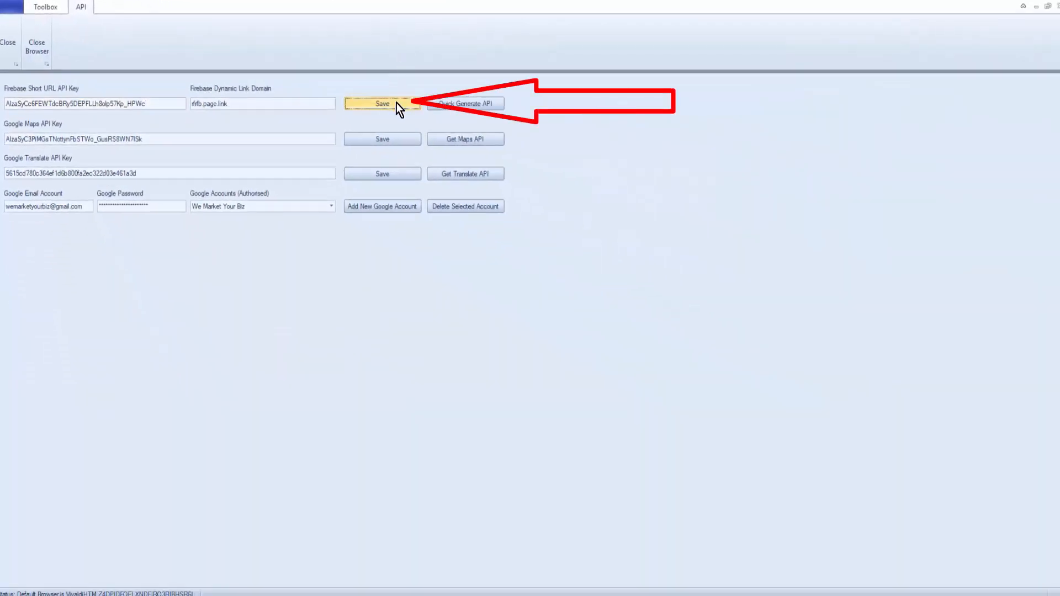